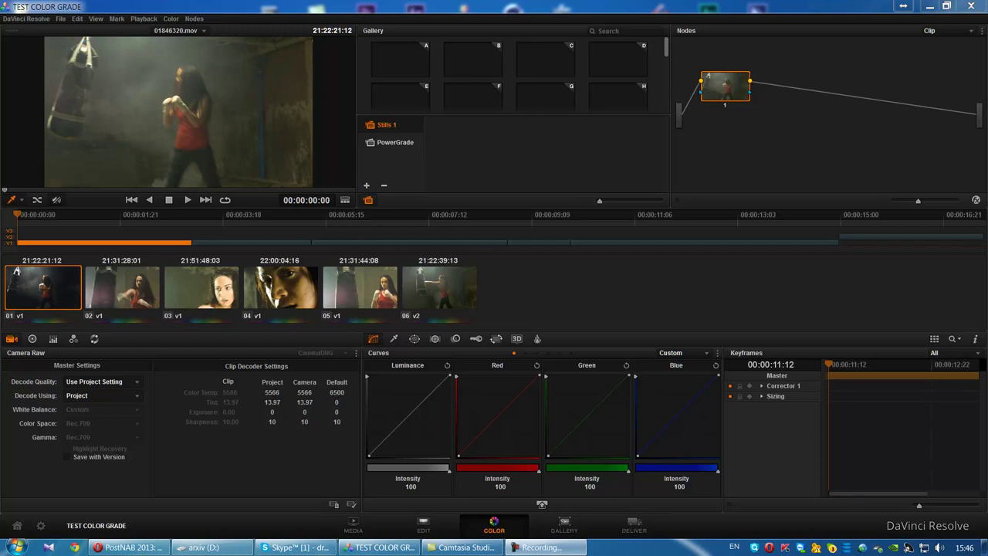
# Step: Hide the application window frame and start browsing back through the clip thumbnails
pyautogui.click(95, 19)
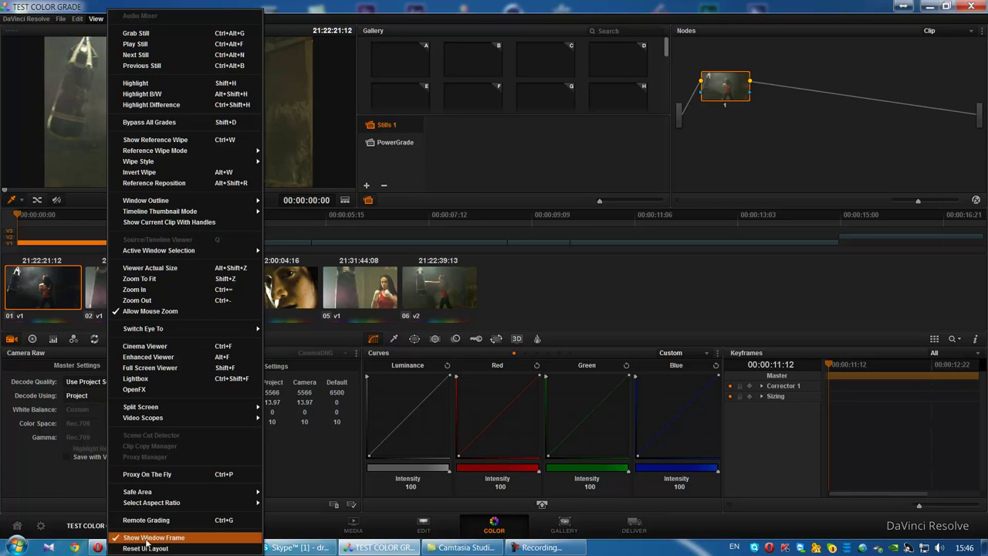
pyautogui.click(146, 540)
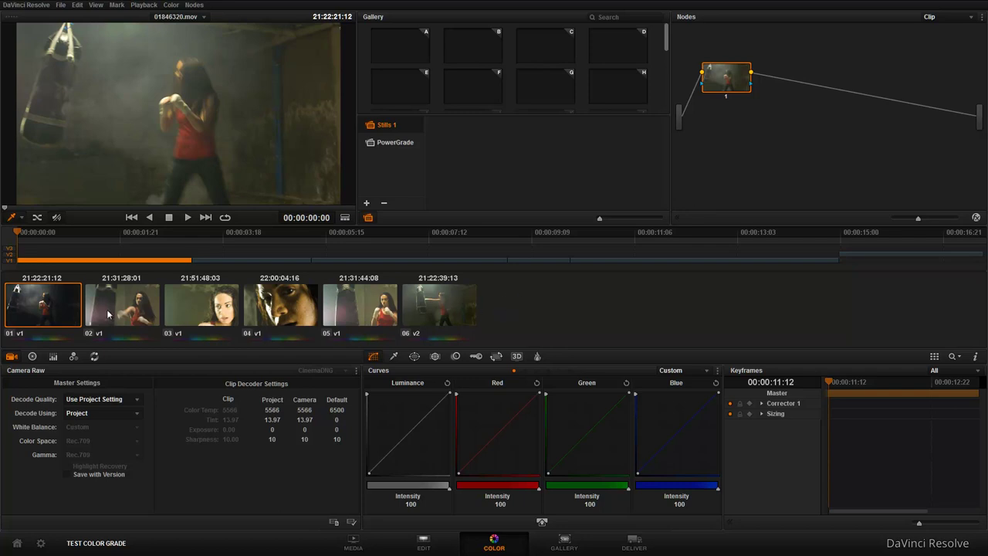
pyautogui.press('Down')
pyautogui.press('Down')
pyautogui.press('Down')
pyautogui.press('Down')
pyautogui.click(417, 309)
pyautogui.click(360, 309)
# Step: Return to clip 01 in the viewer and turn on the video scopes
pyautogui.click(282, 311)
pyautogui.click(218, 315)
pyautogui.click(122, 315)
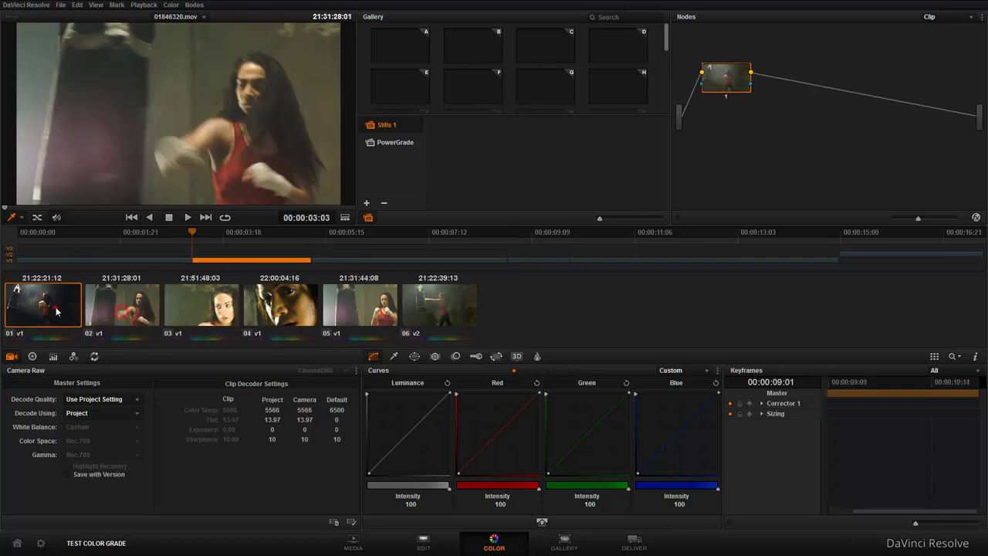
pyautogui.click(55, 309)
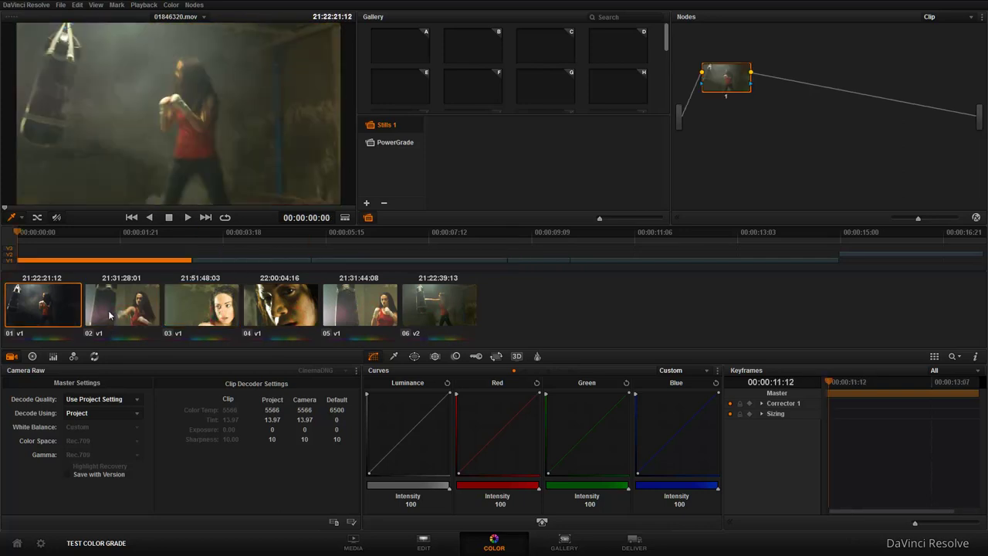
pyautogui.rightClick(161, 103)
pyautogui.click(224, 267)
# Step: Drag the floating Scopes window up and left into place over the gallery
pyautogui.moveTo(606, 114)
pyautogui.mouseDown()
pyautogui.moveTo(413, 85)
pyautogui.moveTo(681, 102)
pyautogui.mouseUp()
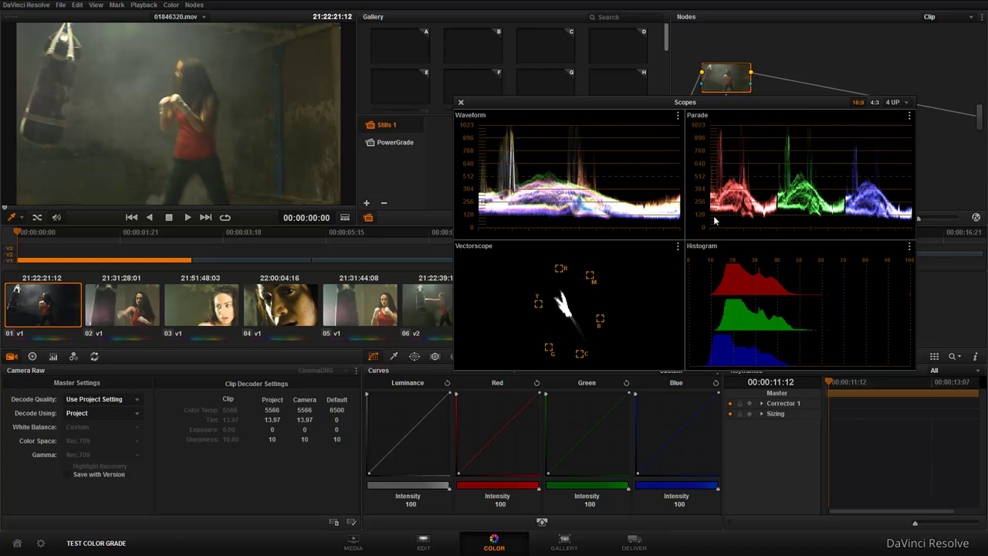
pyautogui.moveTo(773, 104); pyautogui.dragTo(716, 110)
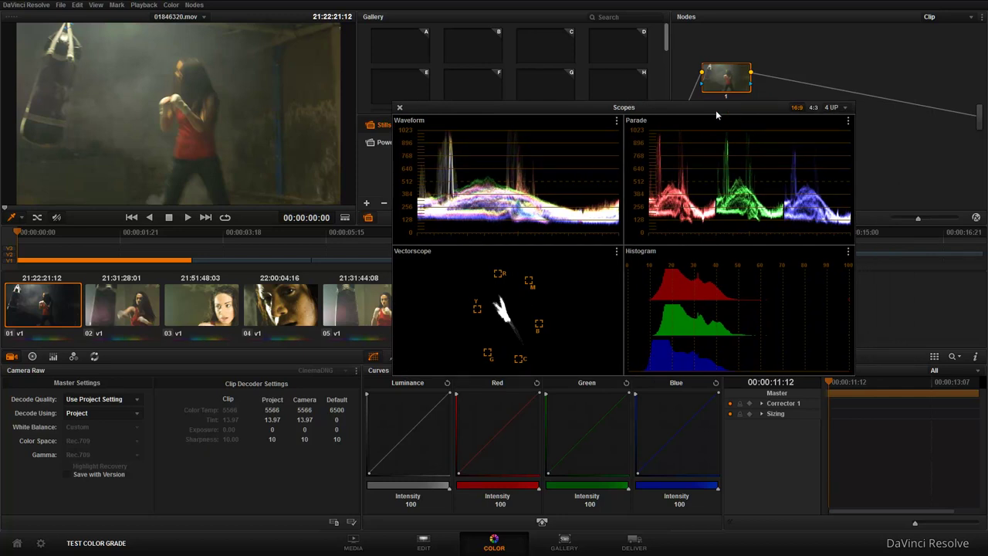
pyautogui.moveTo(716, 110)
pyautogui.mouseDown()
pyautogui.moveTo(712, 122)
pyautogui.moveTo(738, 116)
pyautogui.moveTo(725, 113)
pyautogui.mouseUp()
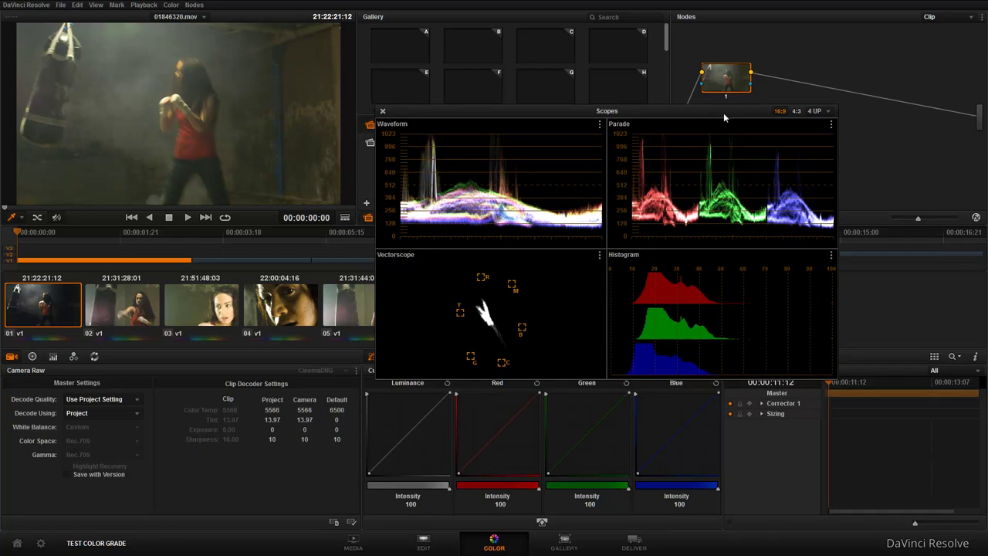
pyautogui.moveTo(725, 117)
pyautogui.mouseDown()
pyautogui.moveTo(741, 115)
pyautogui.moveTo(673, 137)
pyautogui.moveTo(718, 127)
pyautogui.moveTo(708, 112)
pyautogui.moveTo(729, 110)
pyautogui.mouseUp()
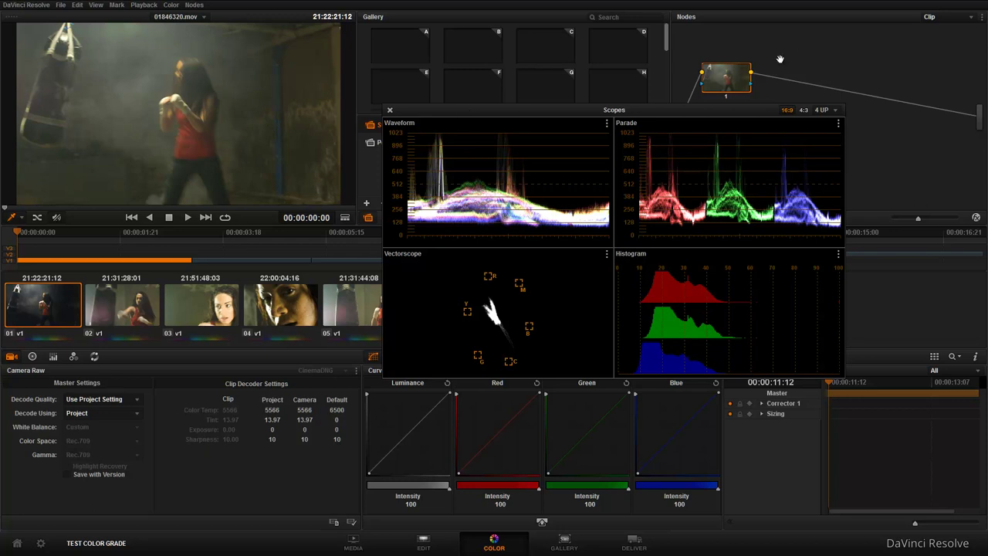
# Step: Set clip 01's Camera Raw Decode Using to Clip and Color Space to BMD Film
pyautogui.click(58, 302)
pyautogui.click(103, 412)
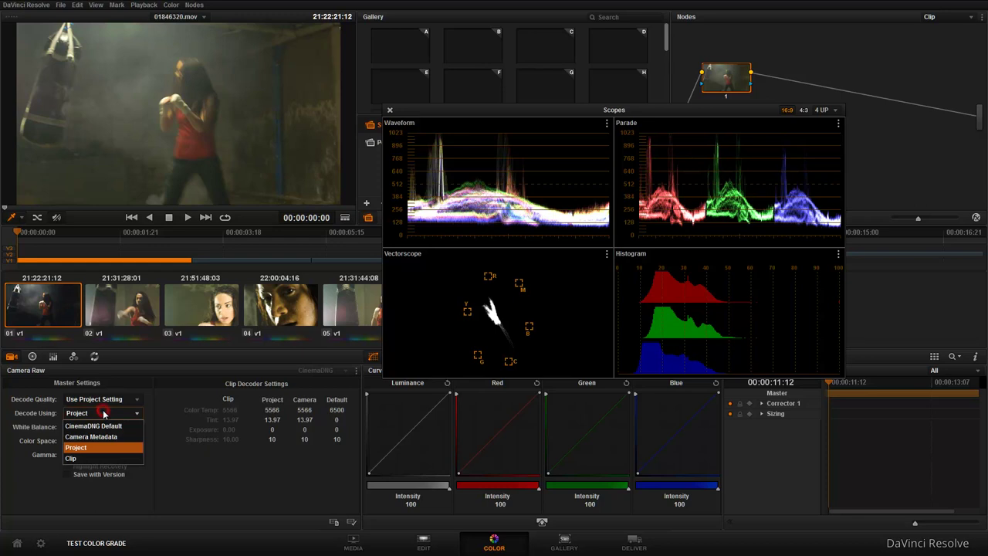
pyautogui.click(91, 461)
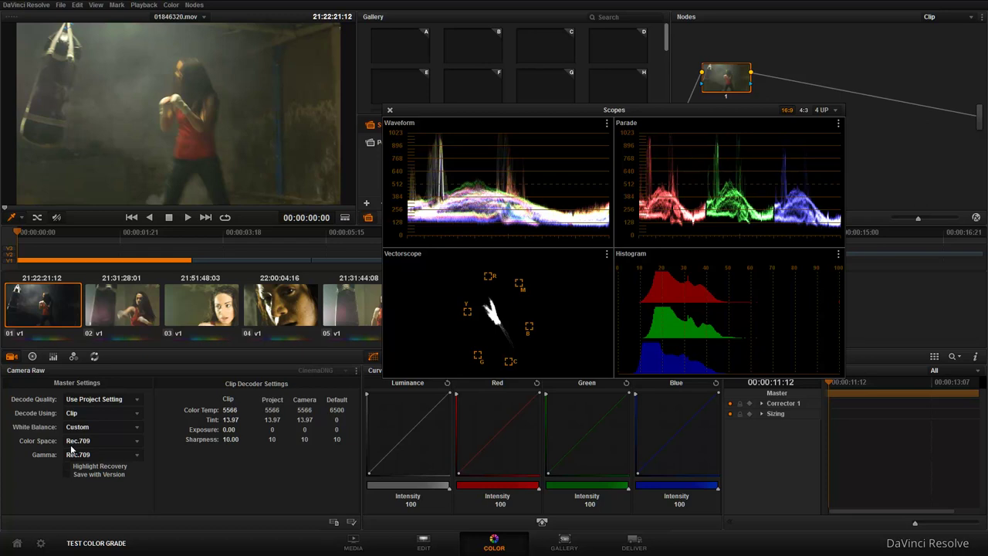
pyautogui.click(131, 441)
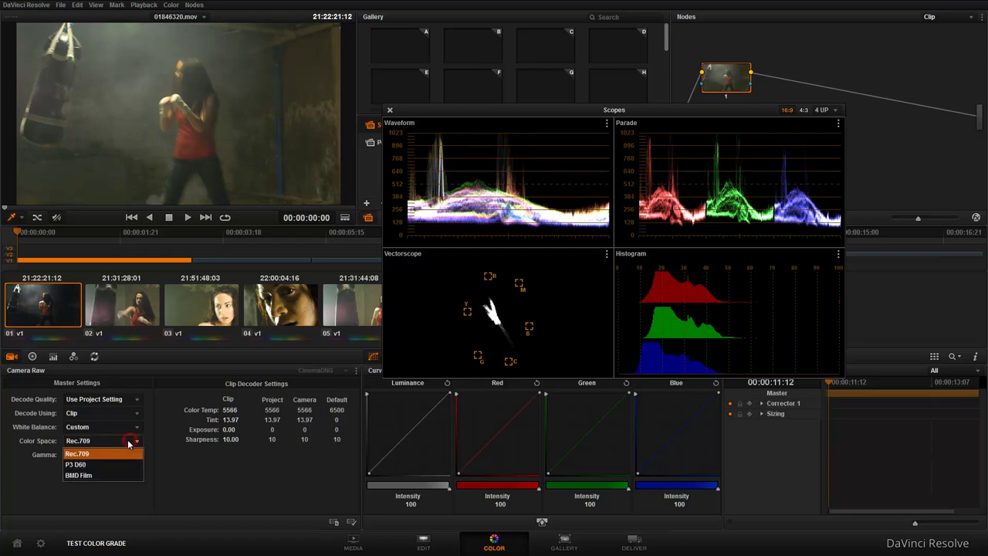
pyautogui.click(85, 476)
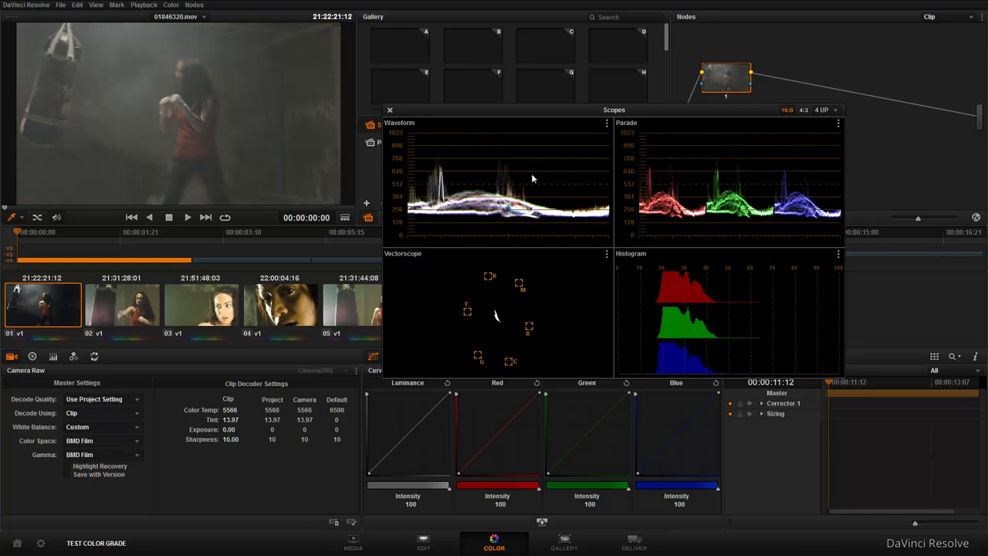
# Step: Scrub clip 01 forward to 00:00:00:20 and shift the scopes window slightly left
pyautogui.click(49, 241)
pyautogui.moveTo(48, 242); pyautogui.dragTo(65, 239)
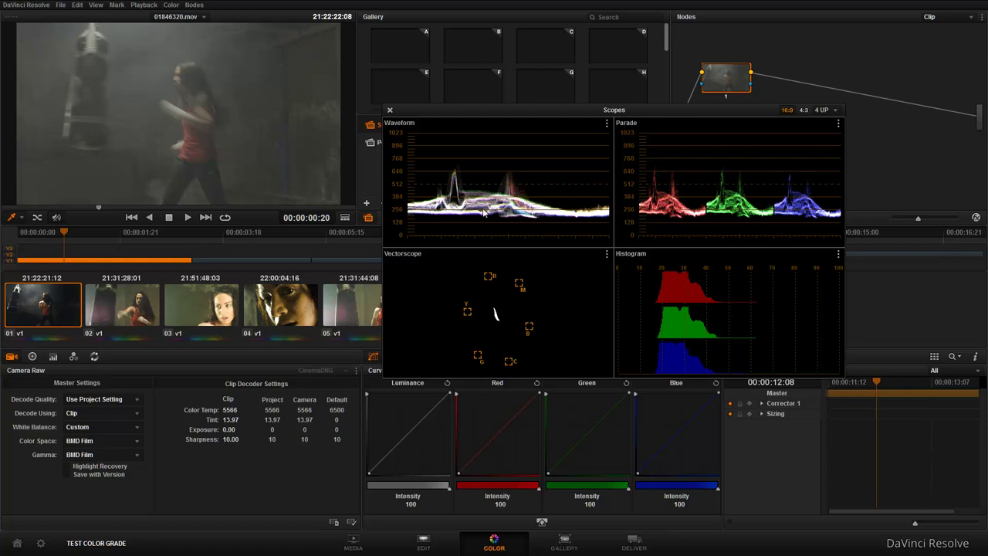
pyautogui.moveTo(573, 115); pyautogui.dragTo(551, 114)
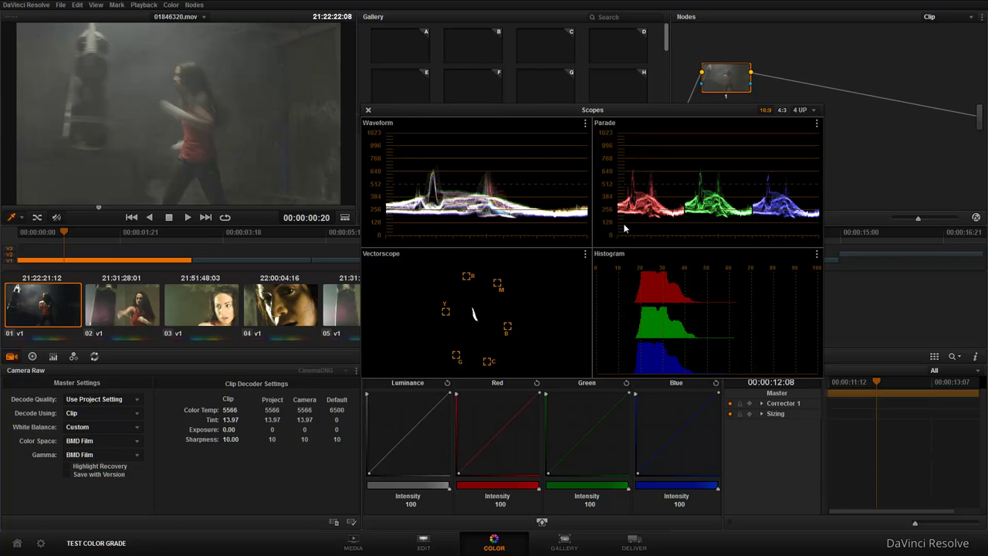
# Step: Preview the other clips and settle on clip 02
pyautogui.click(126, 313)
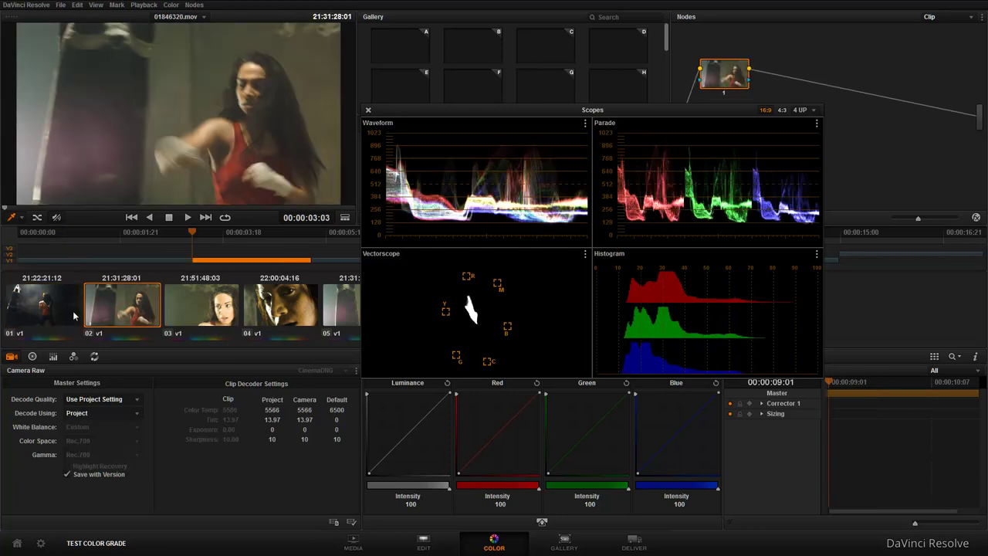
pyautogui.click(183, 315)
pyautogui.click(150, 315)
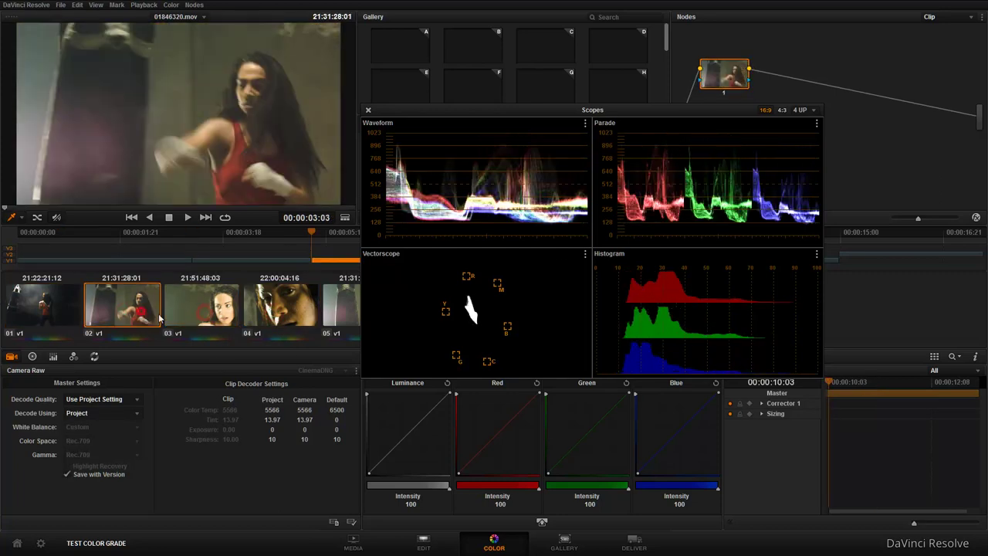
pyautogui.click(348, 318)
pyautogui.click(278, 309)
pyautogui.click(202, 309)
pyautogui.click(143, 307)
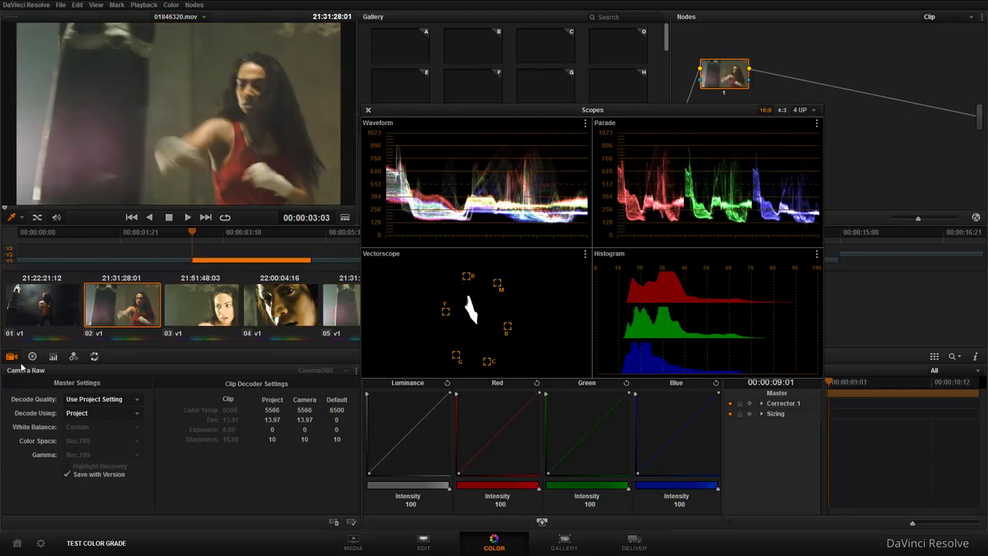
# Step: Set clip 01's Color Space back to Rec.709 and Decode Using back to Project
pyautogui.click(99, 413)
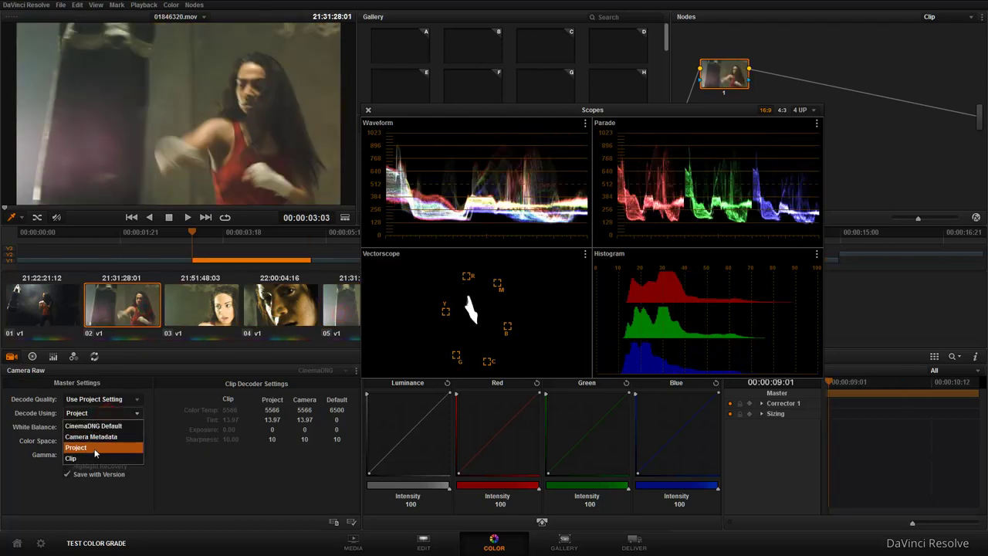
pyautogui.click(37, 400)
pyautogui.click(53, 299)
pyautogui.click(101, 414)
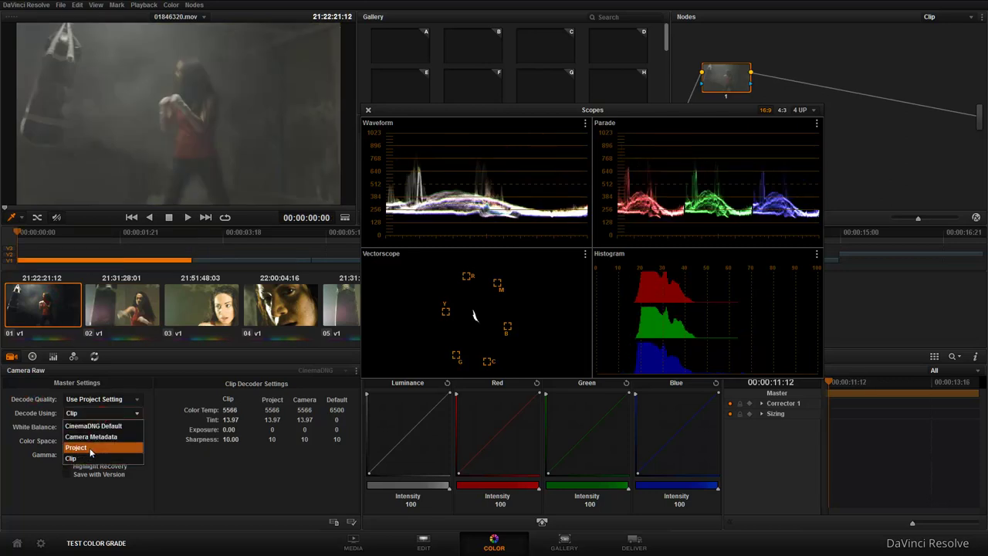
pyautogui.click(39, 411)
pyautogui.click(93, 441)
pyautogui.click(91, 454)
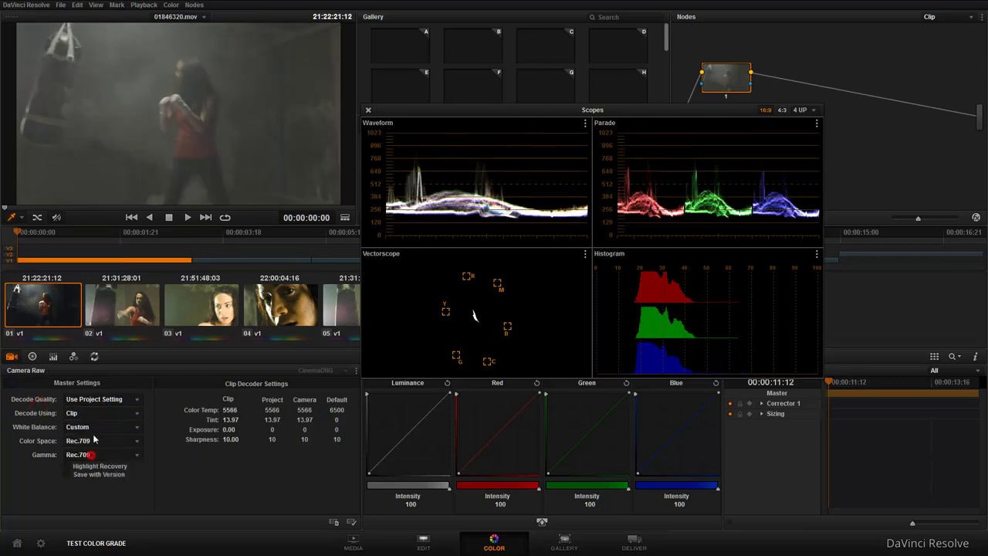
pyautogui.click(101, 415)
pyautogui.click(98, 451)
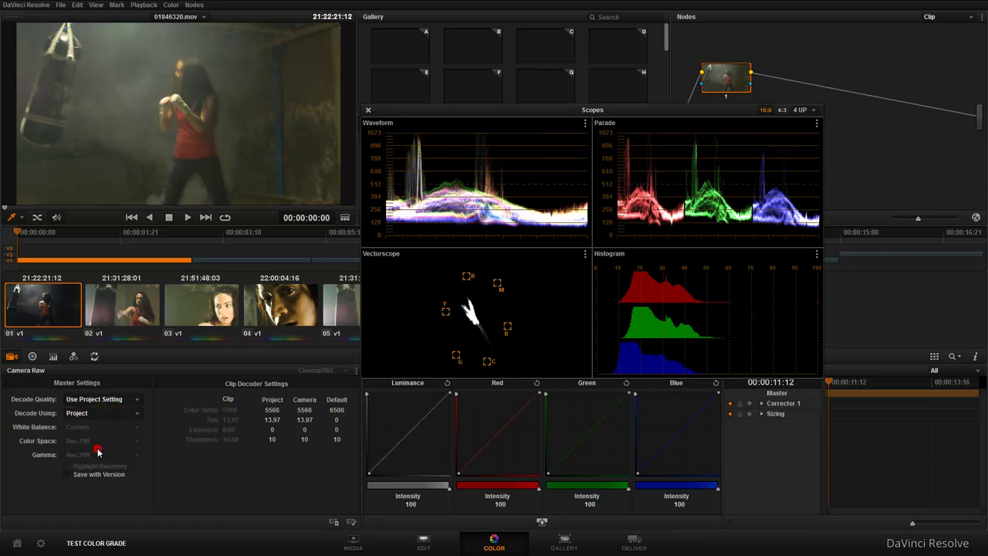
# Step: Preview clips 03 and 04, then switch to clip 02
pyautogui.click(195, 315)
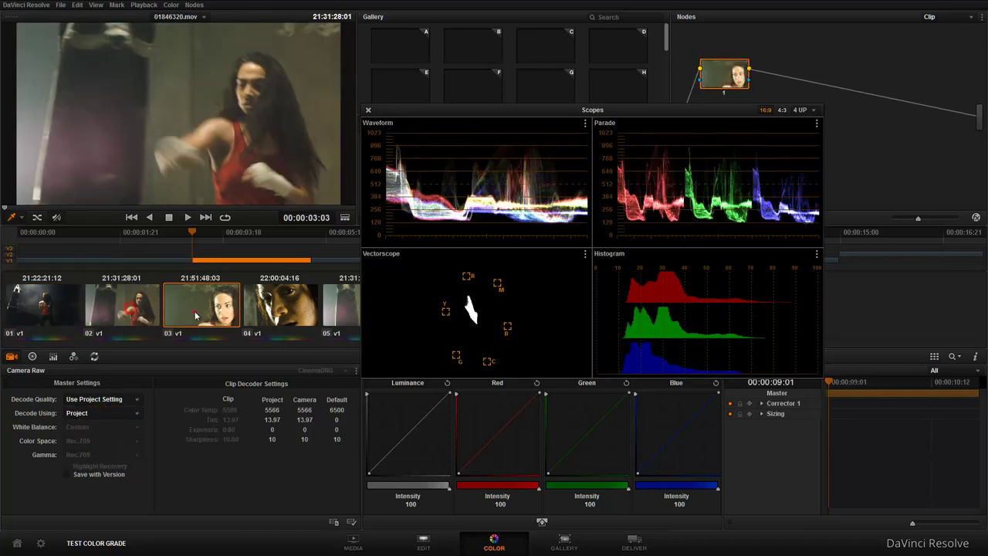
pyautogui.click(270, 310)
pyautogui.click(126, 311)
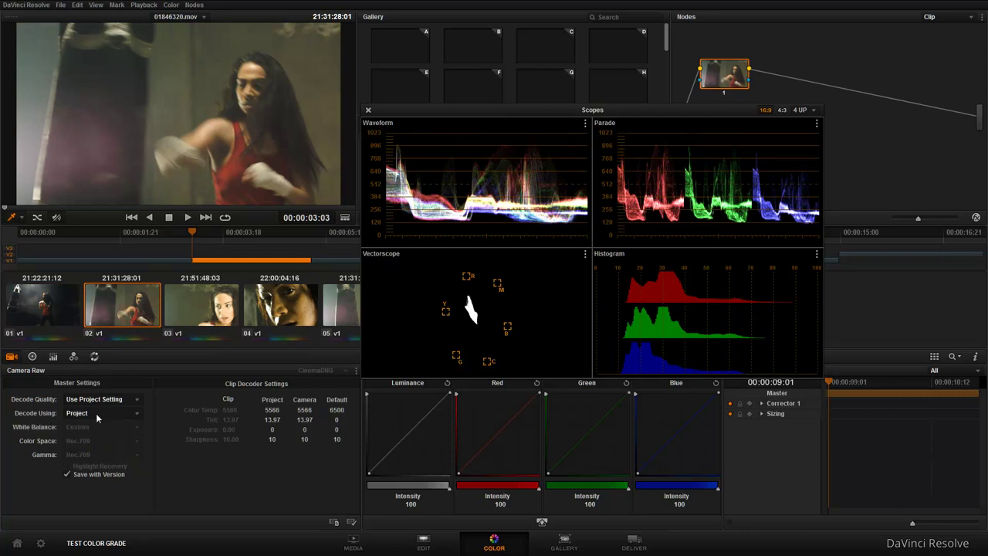
pyautogui.click(40, 543)
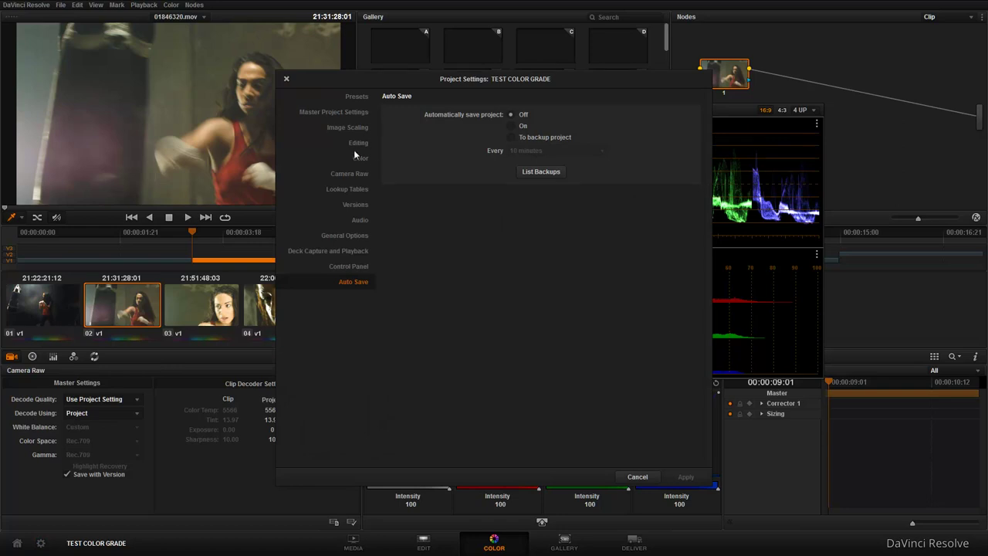
# Step: On the CinemaDNG Camera Raw page, keep Play Quality As Above and set Decode Using to Project
pyautogui.click(349, 176)
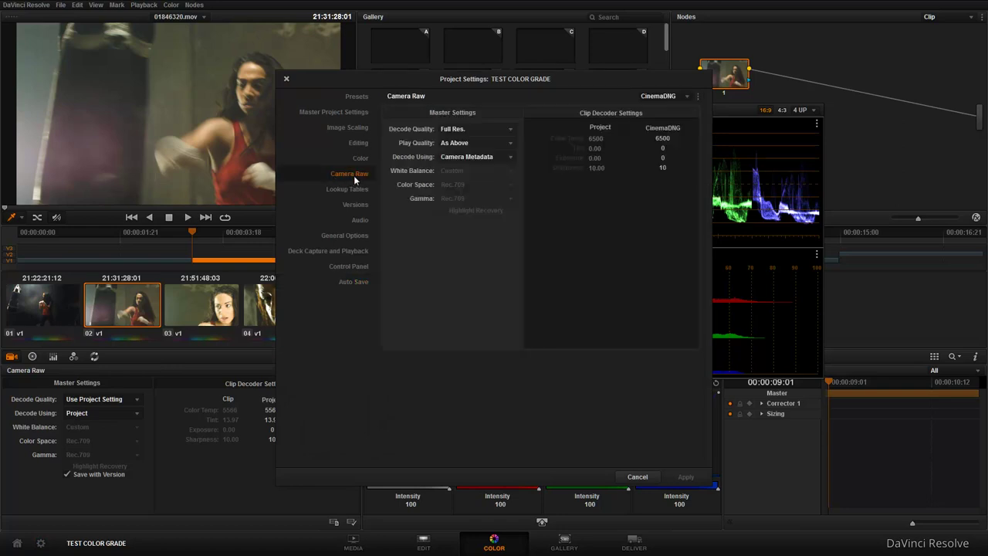
pyautogui.click(678, 98)
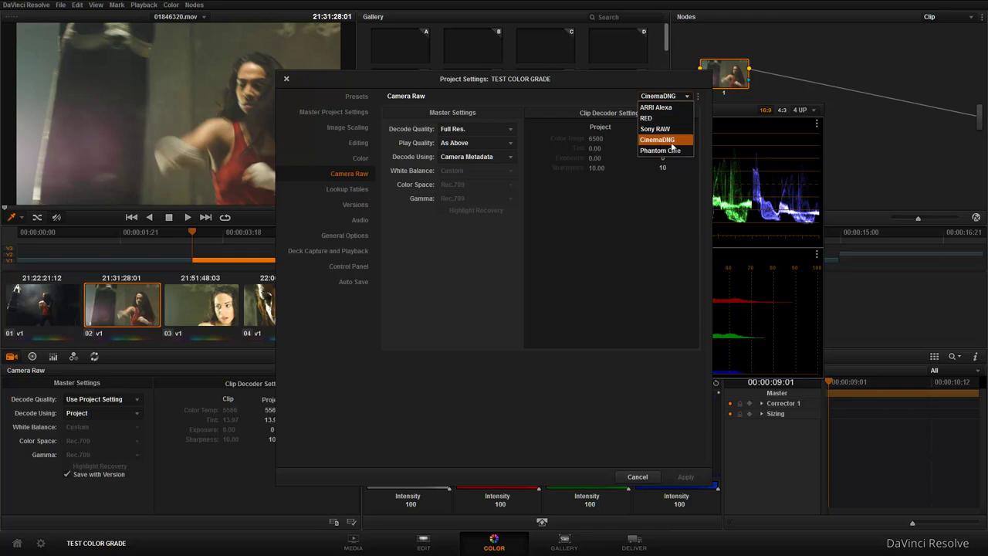
pyautogui.click(671, 144)
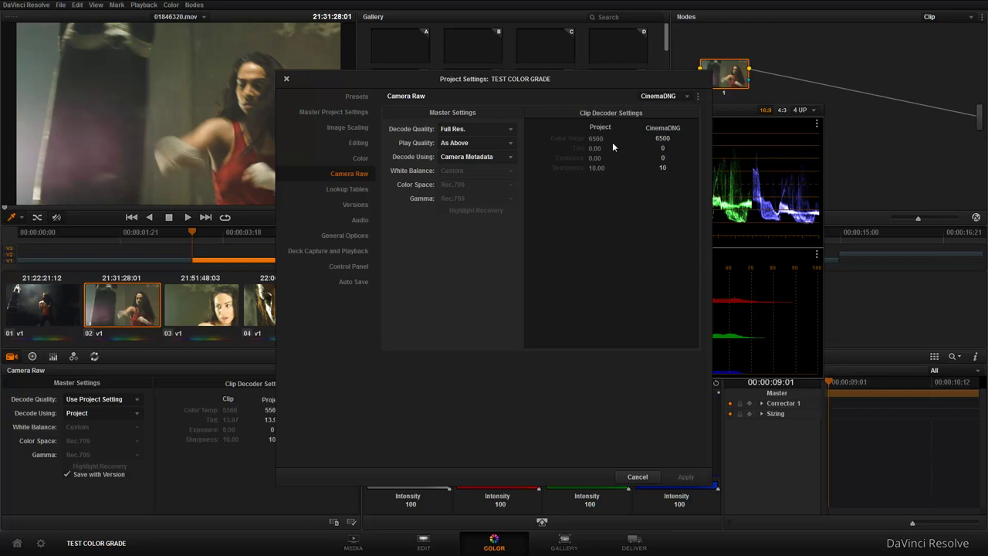
pyautogui.click(479, 143)
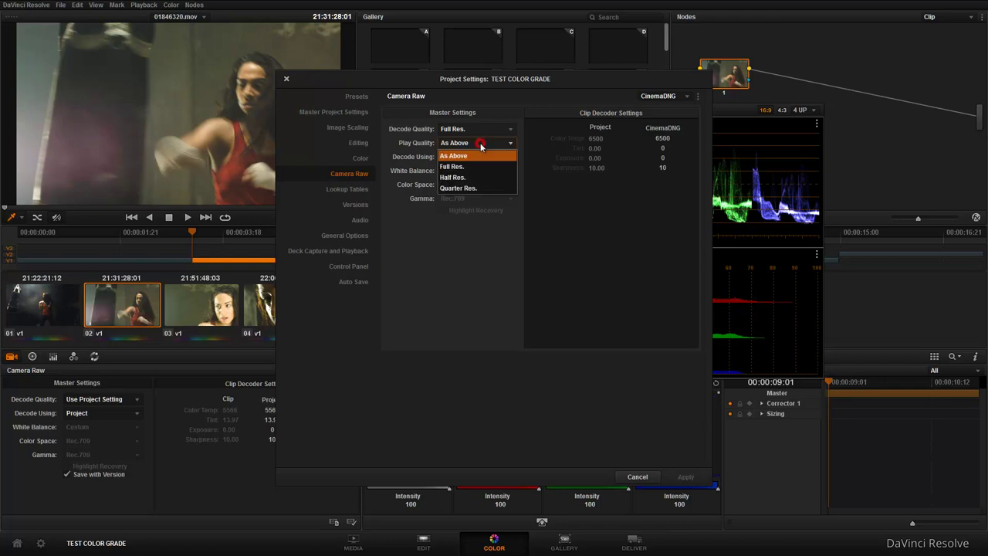
pyautogui.click(481, 145)
pyautogui.click(485, 159)
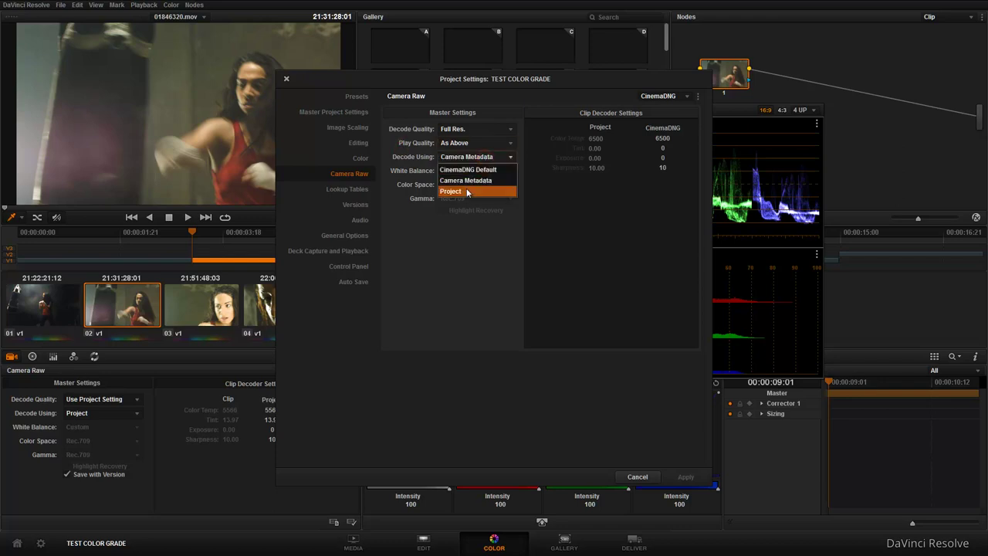
pyautogui.click(458, 191)
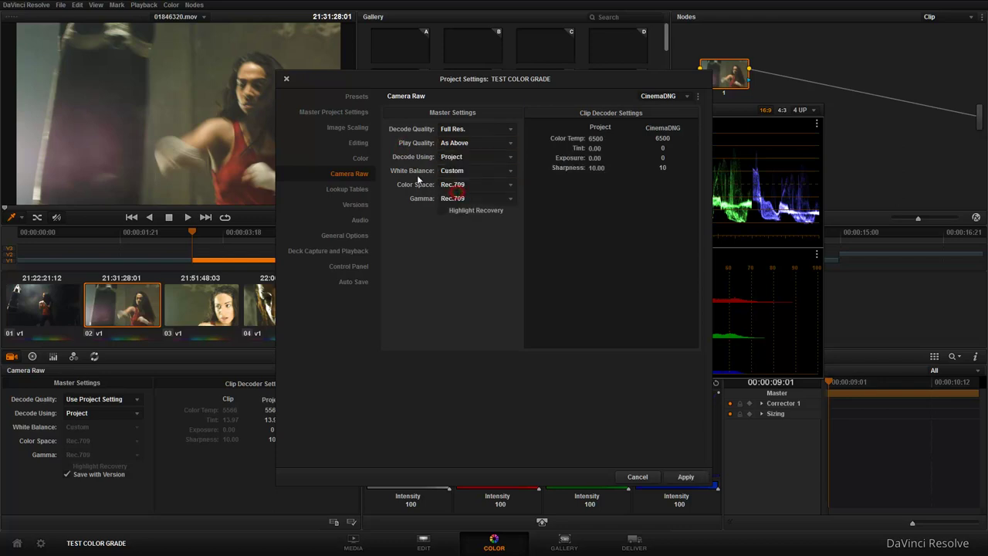
# Step: Set White Balance to As Shot, Color Space to BMD Film, enable Highlight Recovery, and apply
pyautogui.click(478, 171)
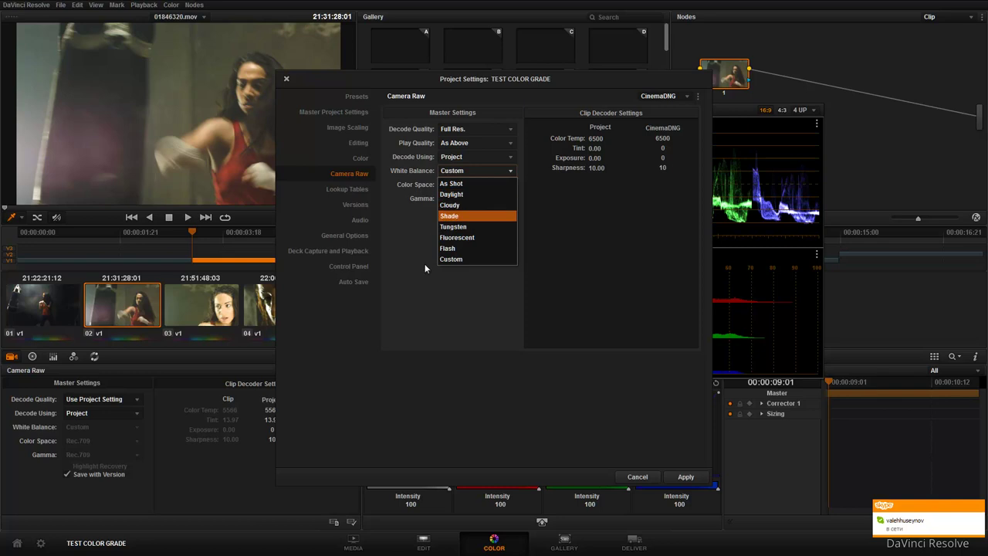
pyautogui.click(467, 186)
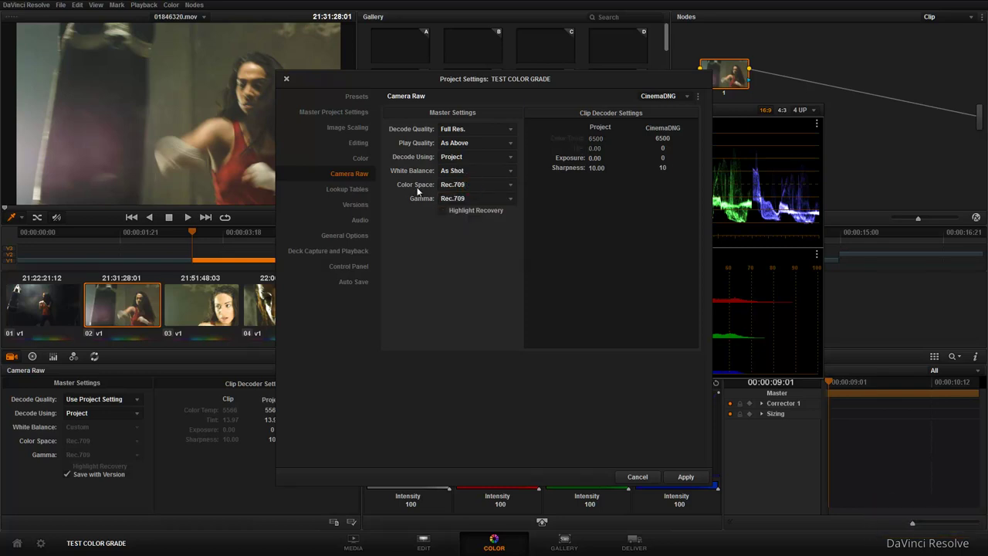
pyautogui.click(465, 186)
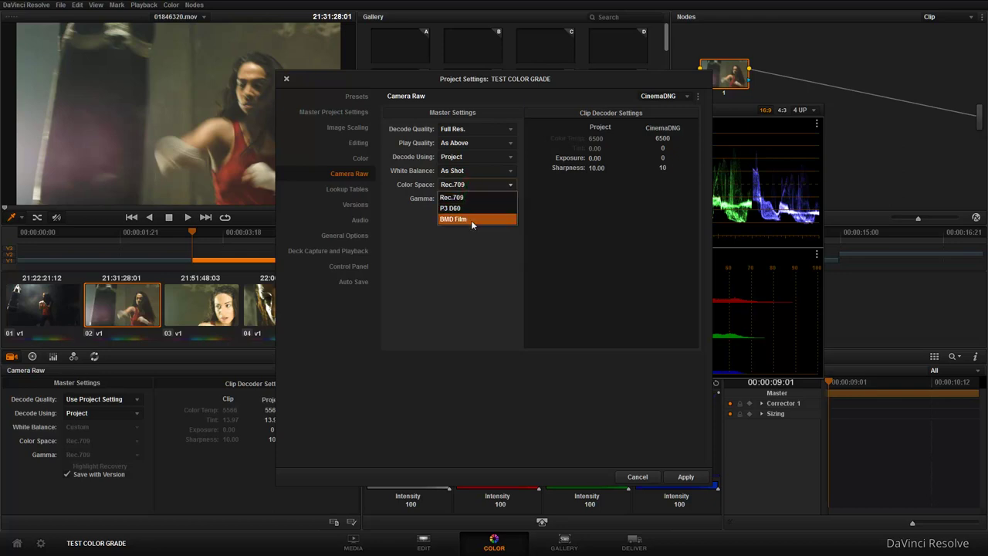
pyautogui.click(471, 221)
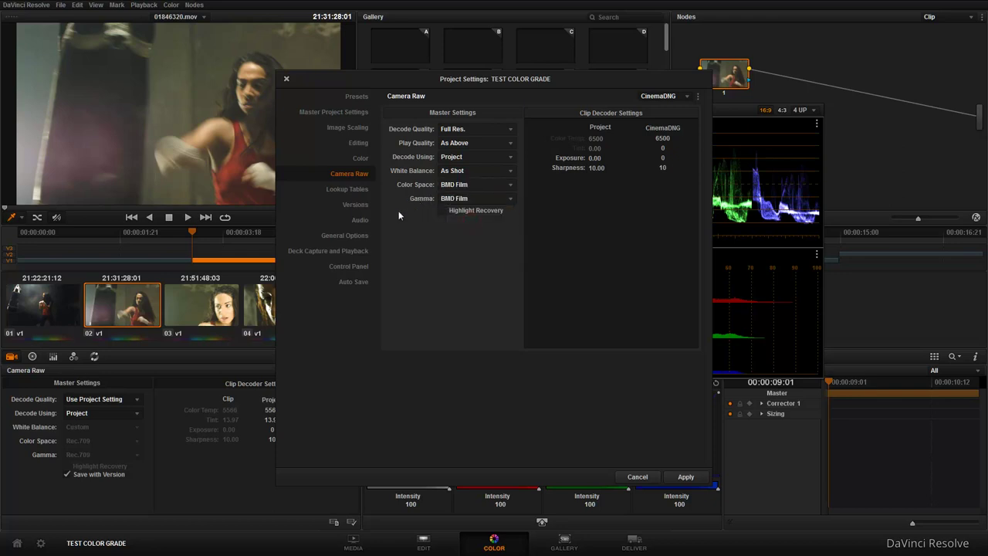
pyautogui.click(440, 211)
pyautogui.click(686, 477)
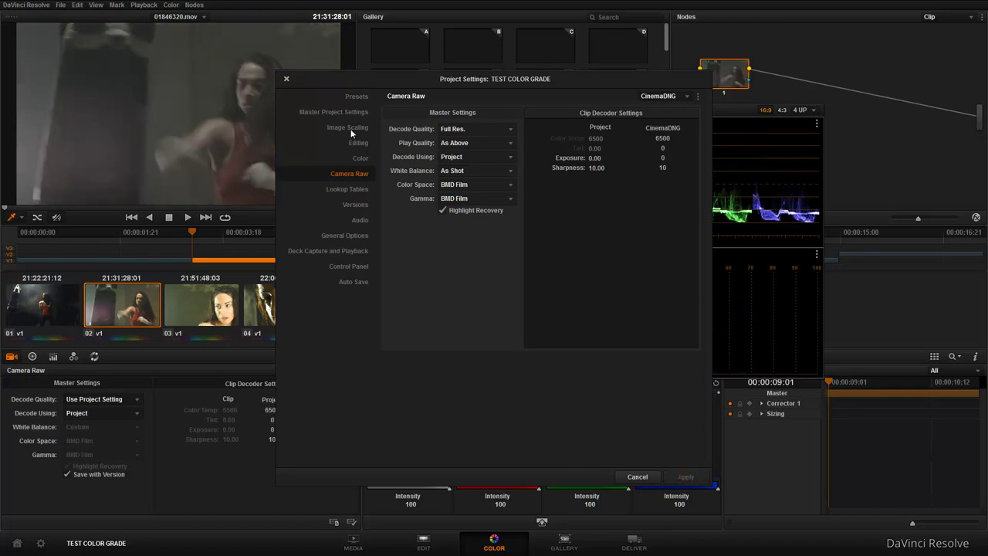
# Step: Close Project Settings and view clips 02 to 04, moving the scopes window down-right
pyautogui.click(286, 78)
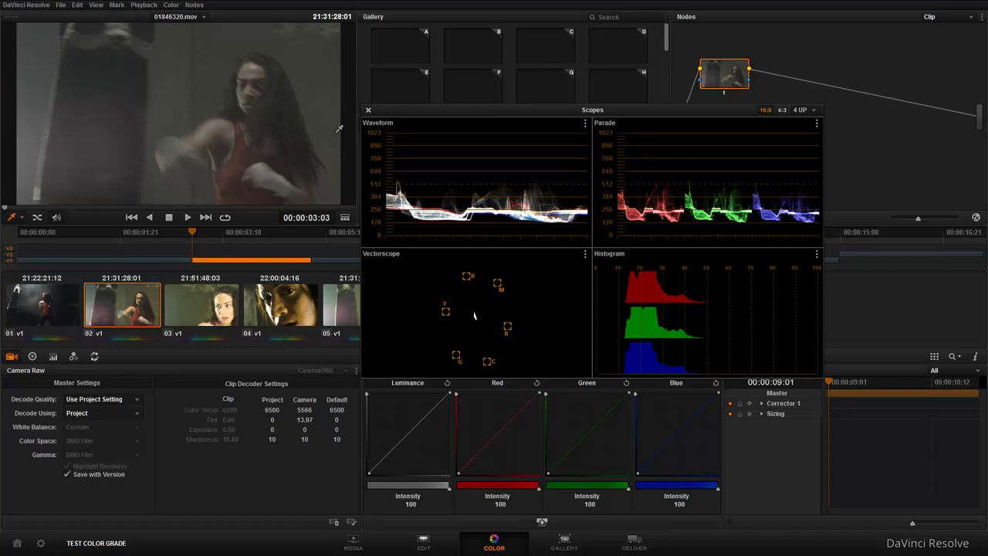
pyautogui.click(106, 309)
pyautogui.click(199, 309)
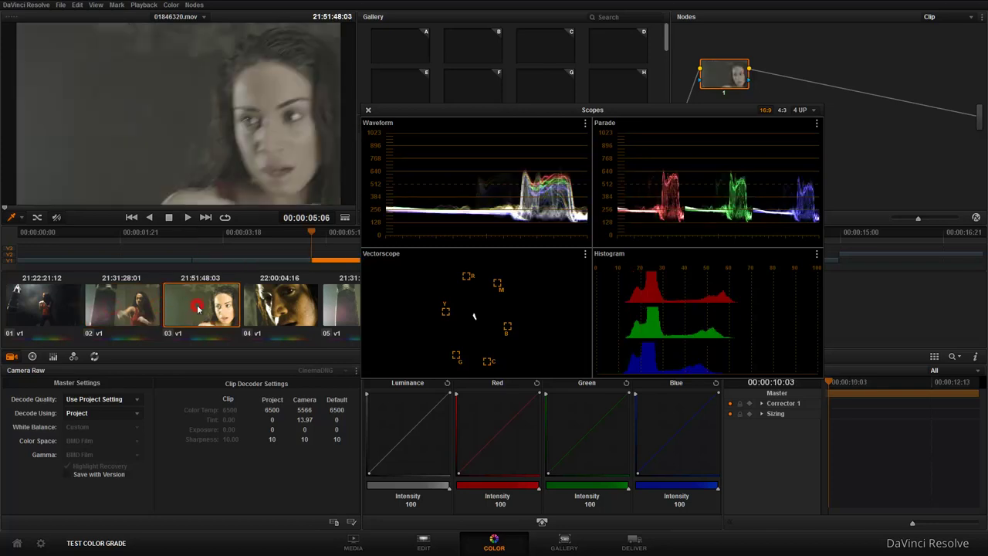
pyautogui.click(257, 307)
pyautogui.moveTo(462, 111); pyautogui.dragTo(598, 141)
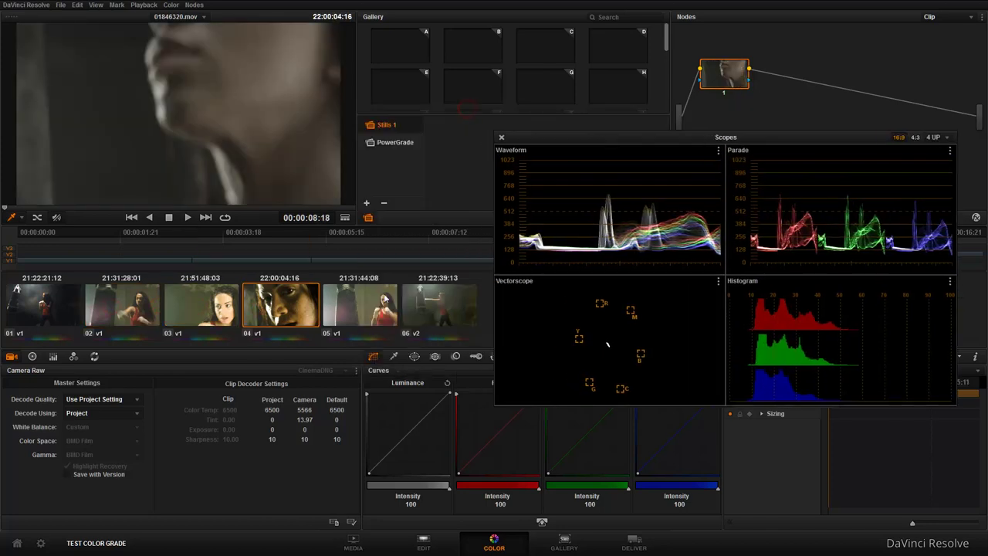
# Step: View clips 05 and 06, step back up to clip 01, and move the scopes left
pyautogui.click(360, 307)
pyautogui.click(438, 309)
pyautogui.press('Up')
pyautogui.press('Up')
pyautogui.press('Up')
pyautogui.press('Up')
pyautogui.click(434, 309)
pyautogui.press('Up')
pyautogui.press('Up')
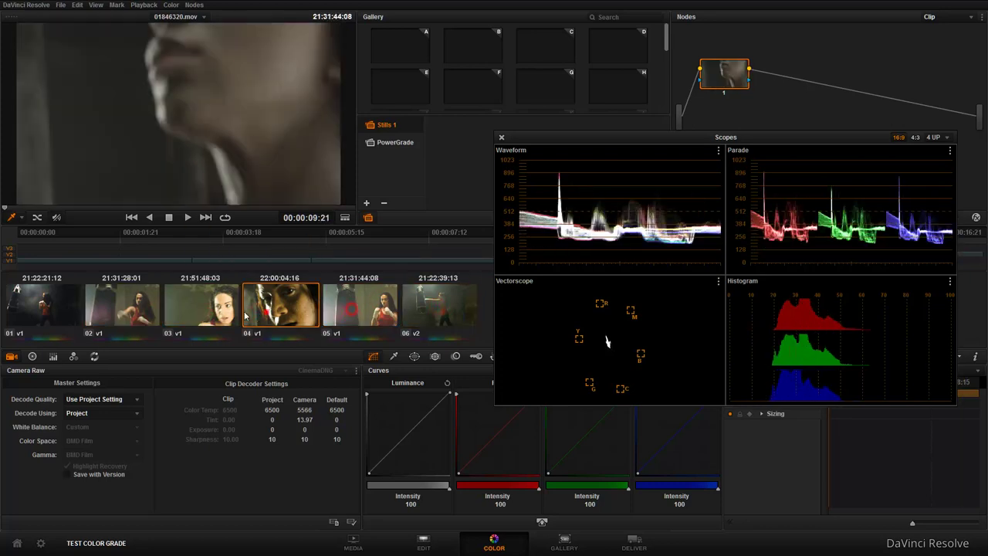
pyautogui.press('Up')
pyautogui.press('Up')
pyautogui.press('Up')
pyautogui.moveTo(604, 139); pyautogui.dragTo(492, 141)
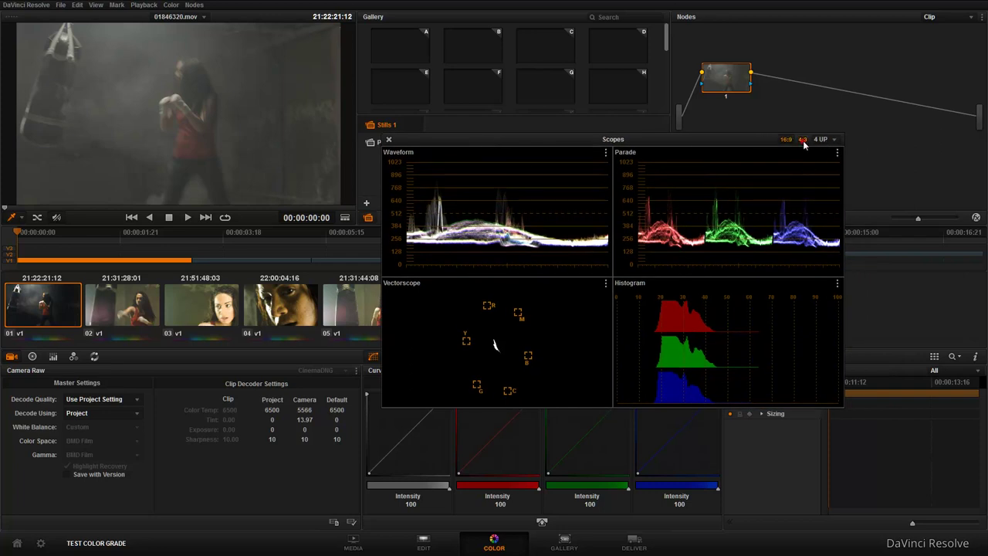
# Step: Switch the scopes to a 4:3 2-up layout with Vectorscope replacing the Waveform
pyautogui.click(802, 140)
pyautogui.click(821, 139)
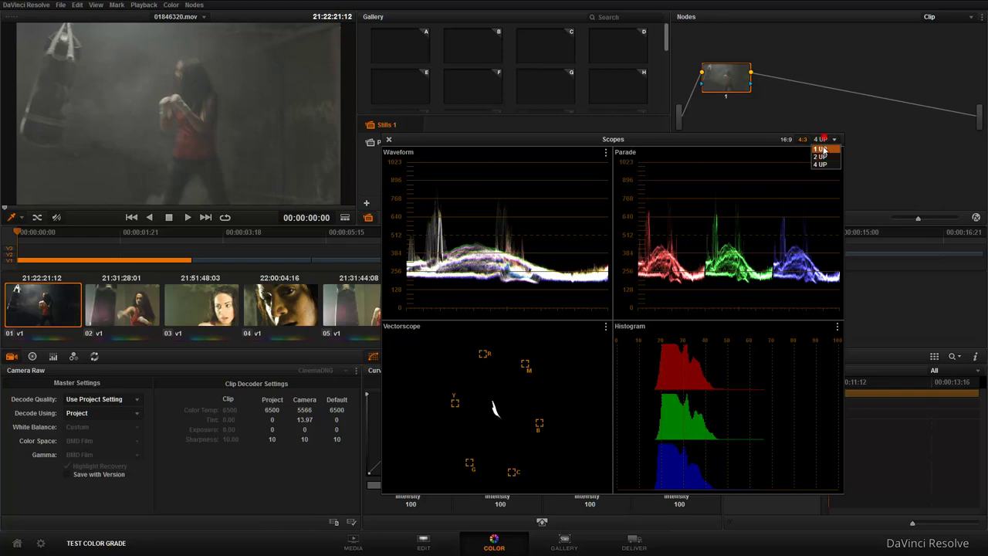
pyautogui.click(821, 156)
pyautogui.click(605, 152)
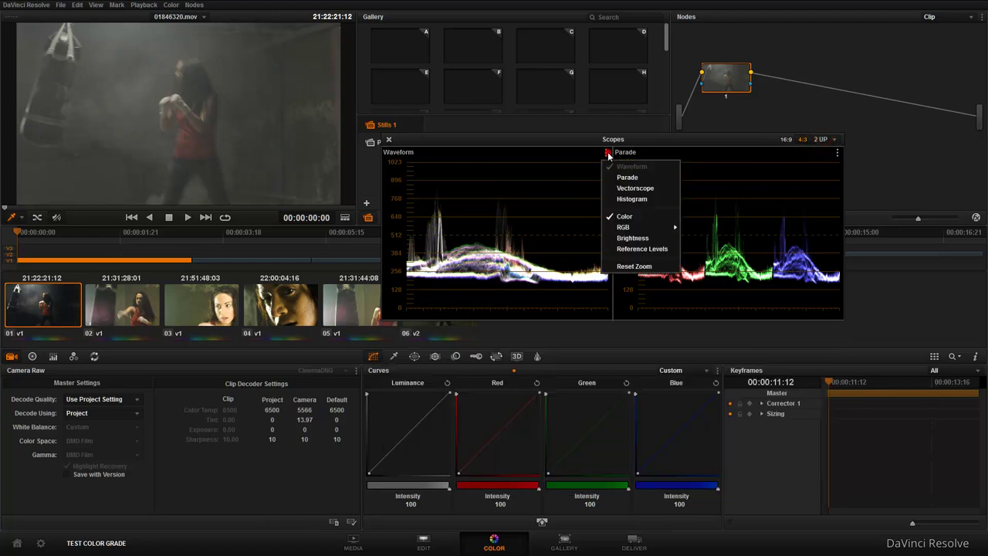
pyautogui.click(647, 187)
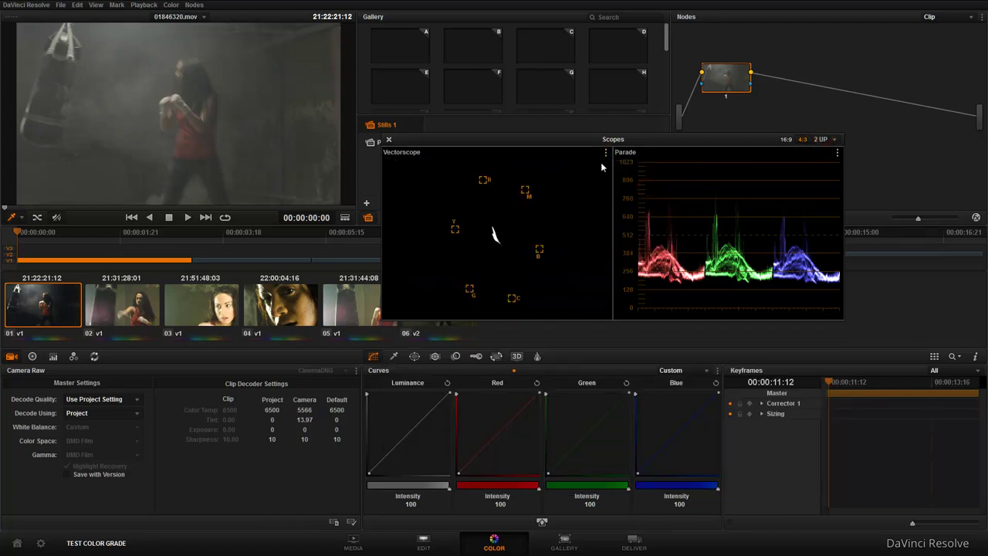
pyautogui.moveTo(631, 142); pyautogui.dragTo(753, 183)
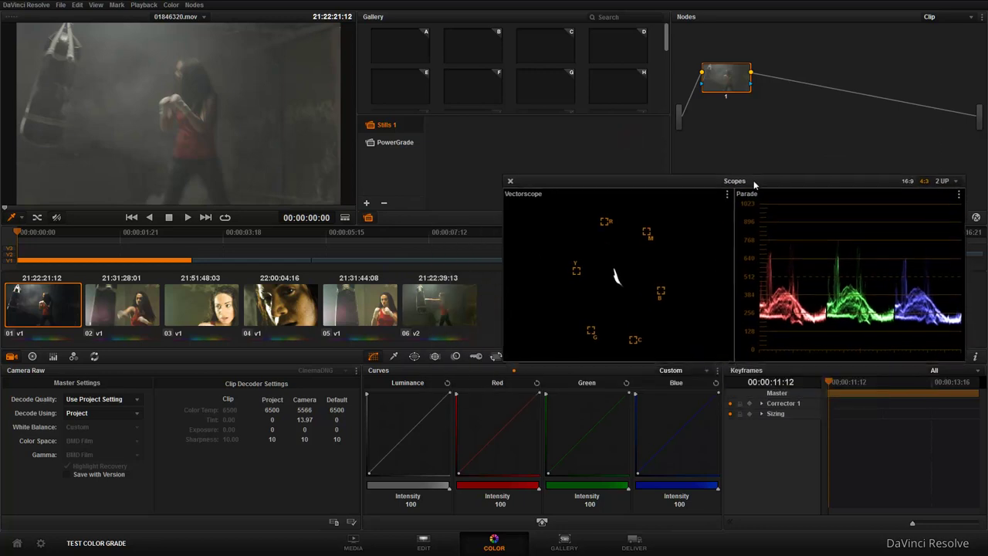
# Step: Load clip 02, scrub it to 00:00:03:20, and reposition the scopes over the timeline
pyautogui.click(122, 230)
pyautogui.click(139, 305)
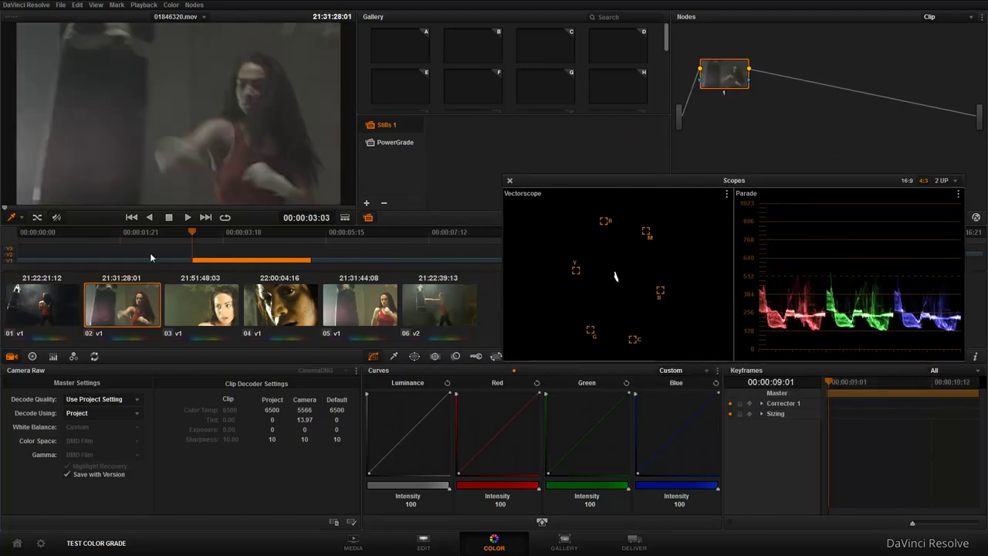
pyautogui.moveTo(214, 236)
pyautogui.mouseDown()
pyautogui.moveTo(250, 242)
pyautogui.moveTo(234, 243)
pyautogui.mouseUp()
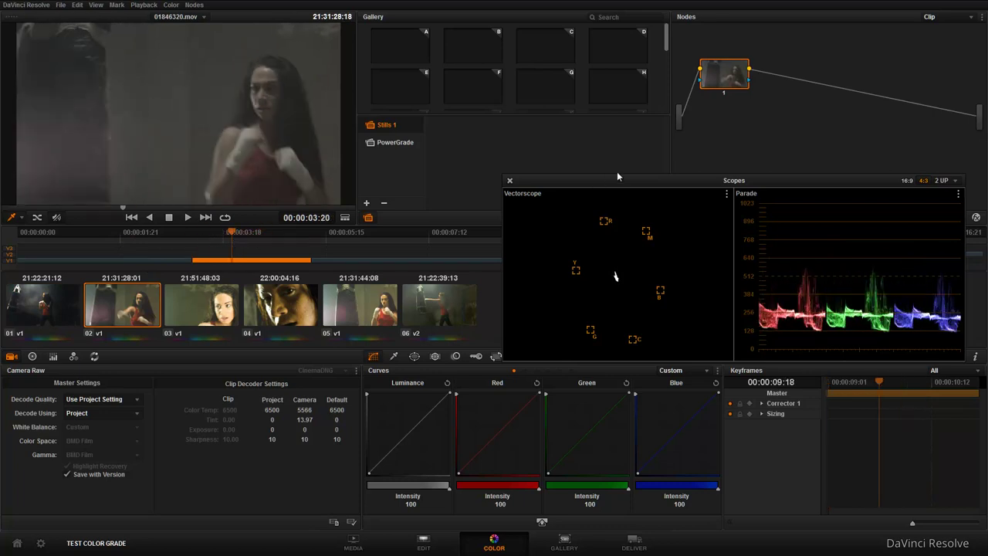
pyautogui.moveTo(607, 180)
pyautogui.mouseDown()
pyautogui.moveTo(593, 237)
pyautogui.moveTo(569, 203)
pyautogui.moveTo(499, 163)
pyautogui.mouseUp()
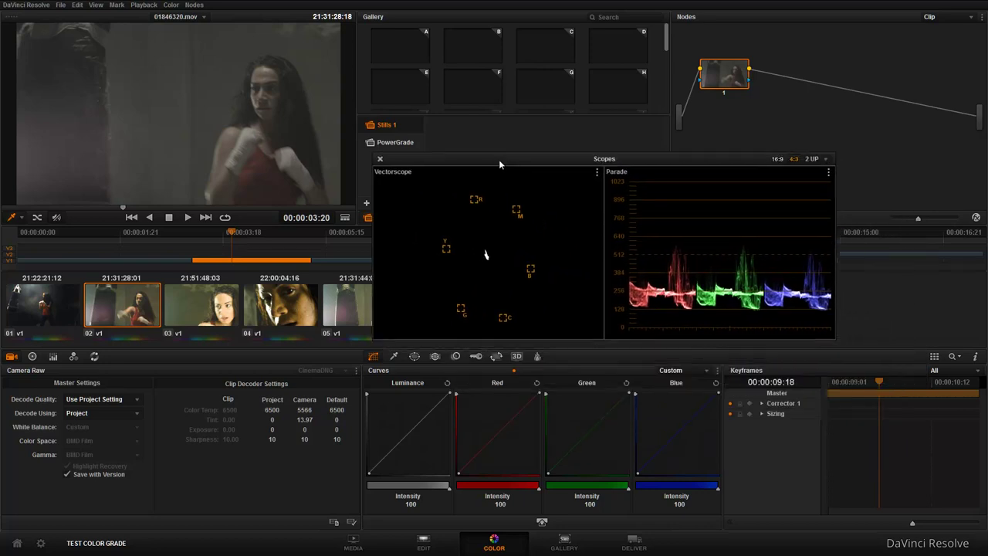
# Step: In the Primaries bars, push master Gain up to 1.74 and pull master Lift down to -0.07
pyautogui.click(53, 357)
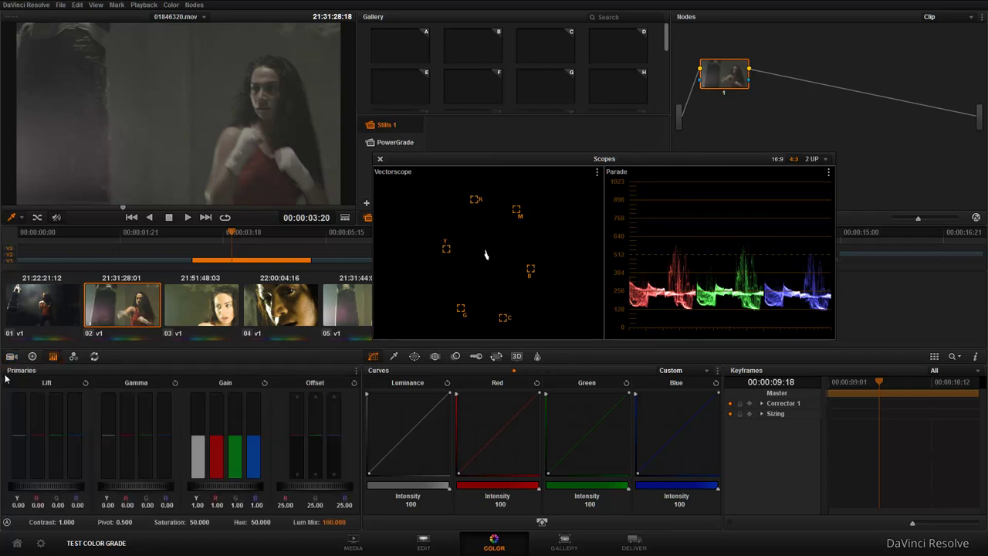
pyautogui.moveTo(505, 159); pyautogui.dragTo(544, 139)
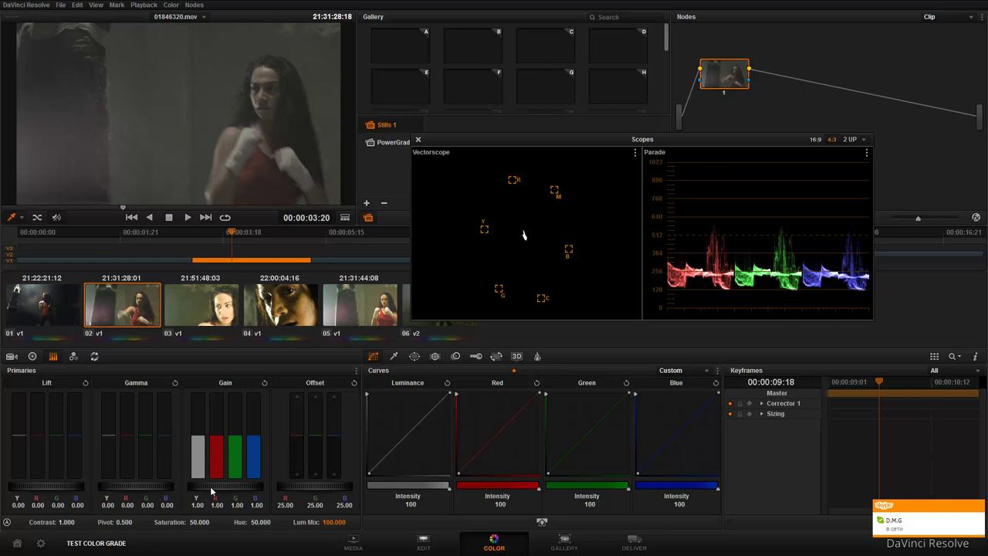
pyautogui.moveTo(210, 489); pyautogui.dragTo(342, 481)
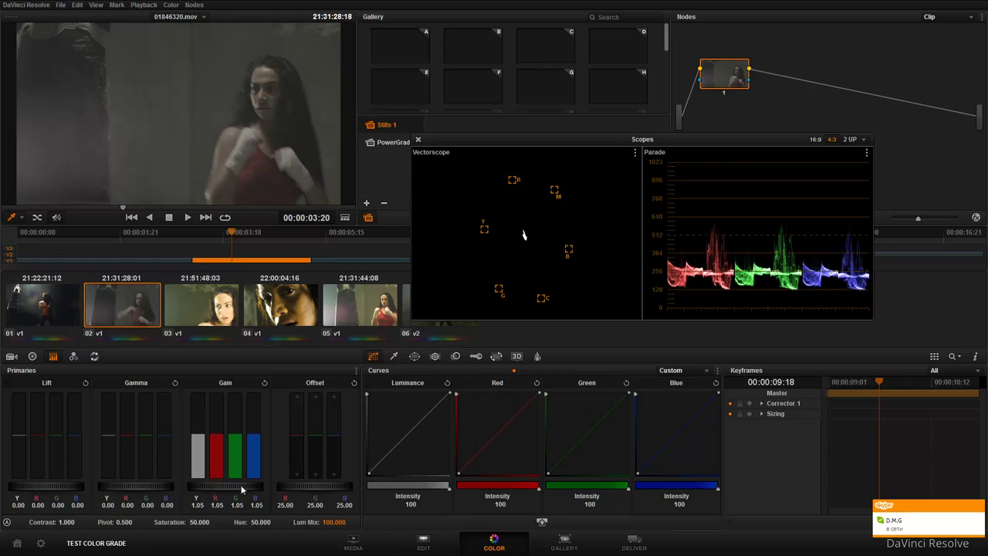
pyautogui.moveTo(342, 480); pyautogui.dragTo(495, 463)
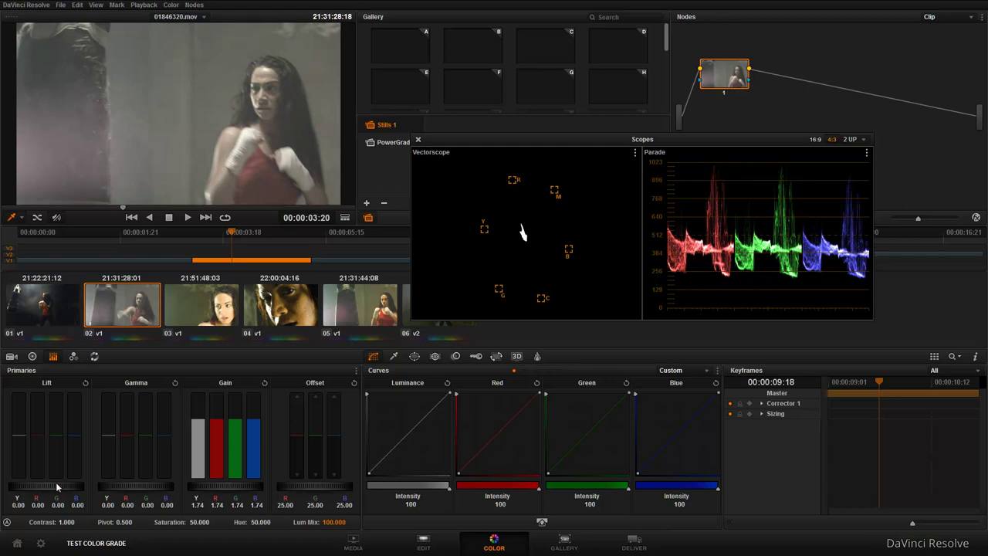
pyautogui.moveTo(64, 488); pyautogui.dragTo(2, 503)
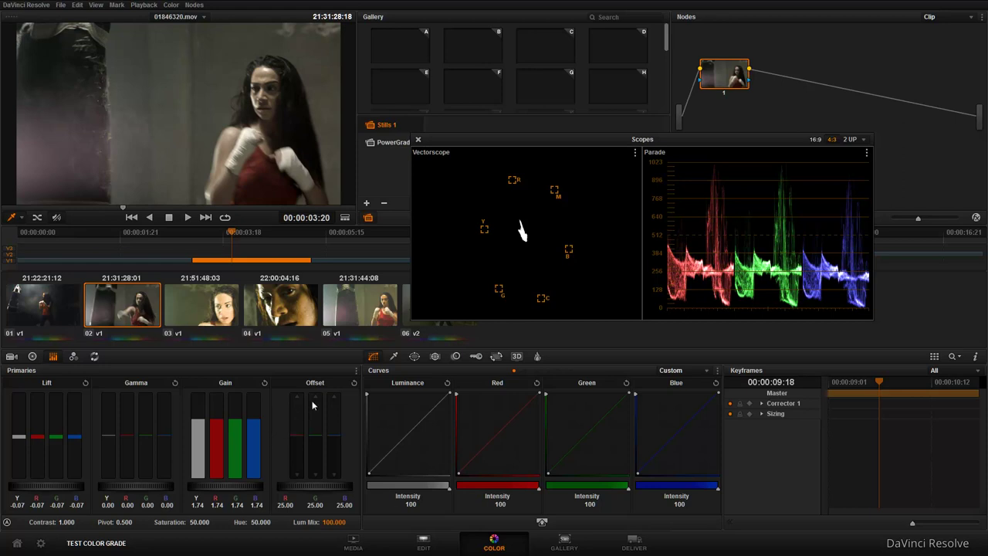
# Step: Reset clip 02's primaries from the Primaries options menu, restoring Gain 1.00 and Lift 0.00
pyautogui.click(357, 371)
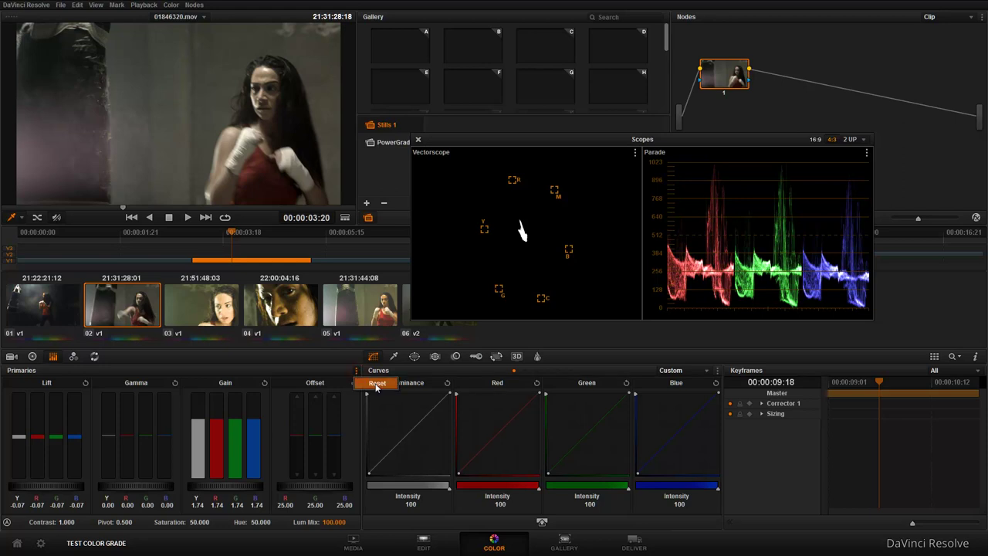
pyautogui.click(377, 388)
pyautogui.click(357, 370)
pyautogui.click(370, 386)
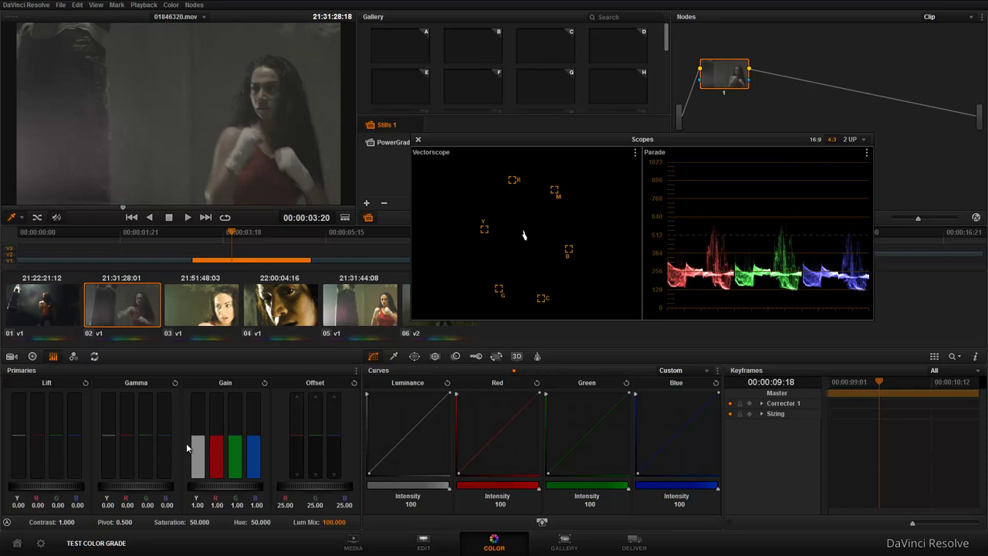
# Step: Open Project Settings and browse Versions, Lookup Tables, General Options, Deck Capture, Control Panel and Audio
pyautogui.click(41, 543)
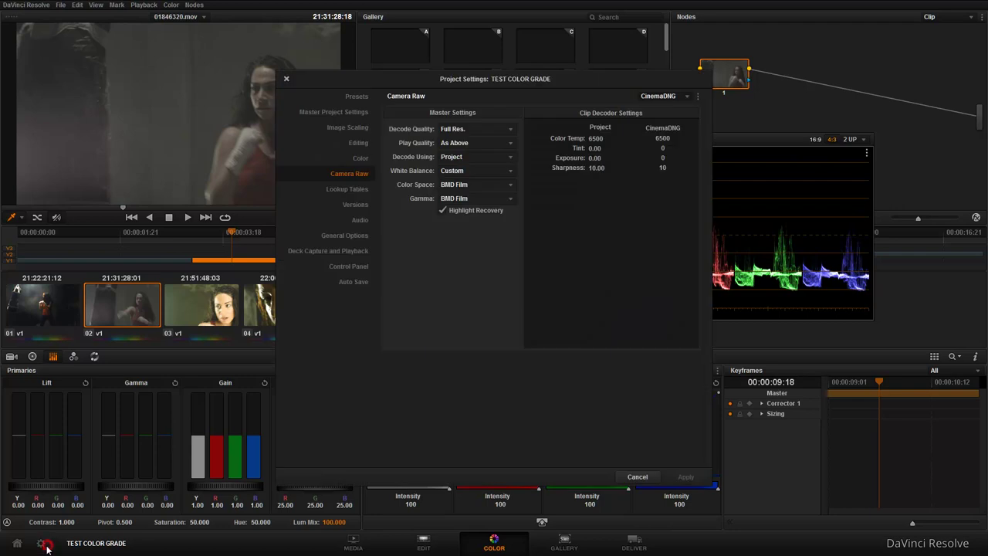
pyautogui.click(351, 205)
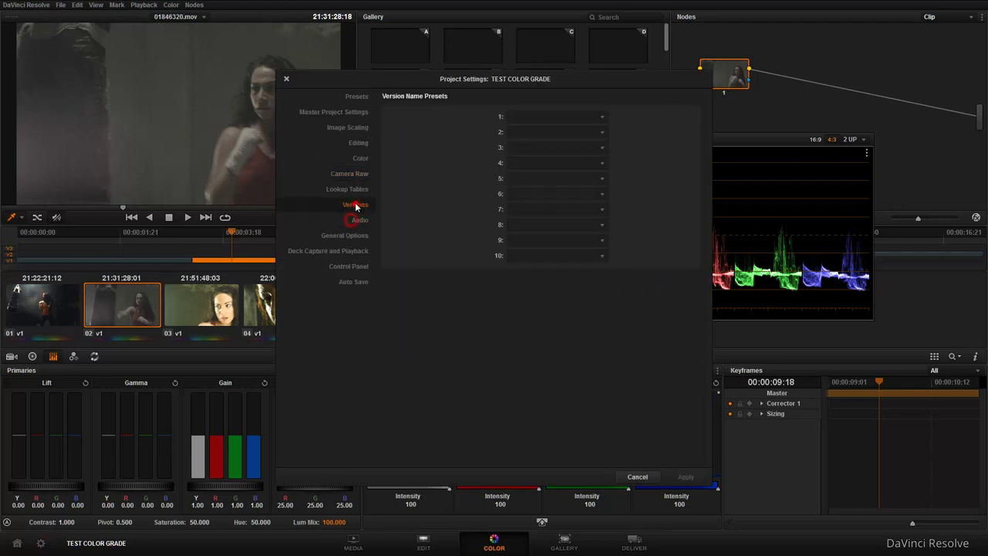
pyautogui.click(348, 189)
pyautogui.click(351, 239)
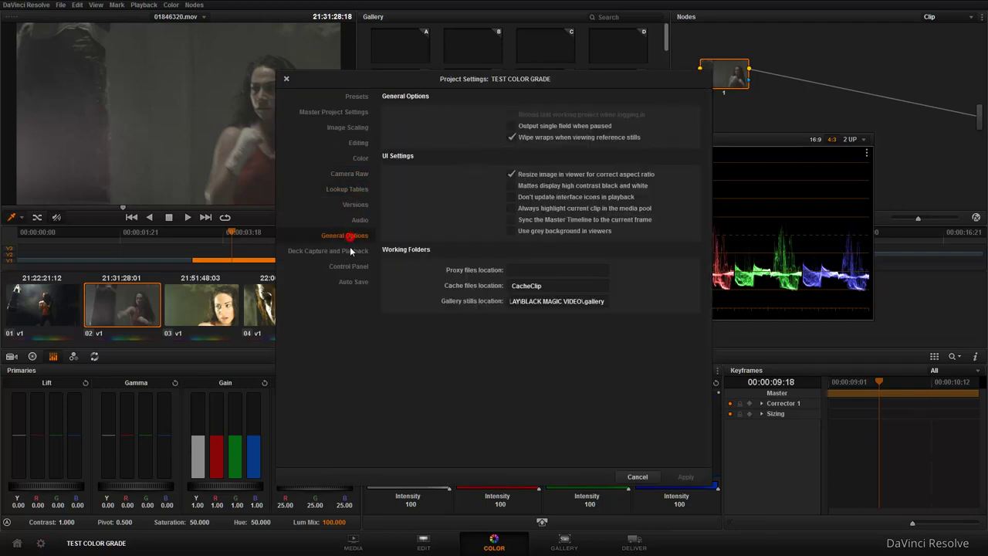
pyautogui.click(349, 250)
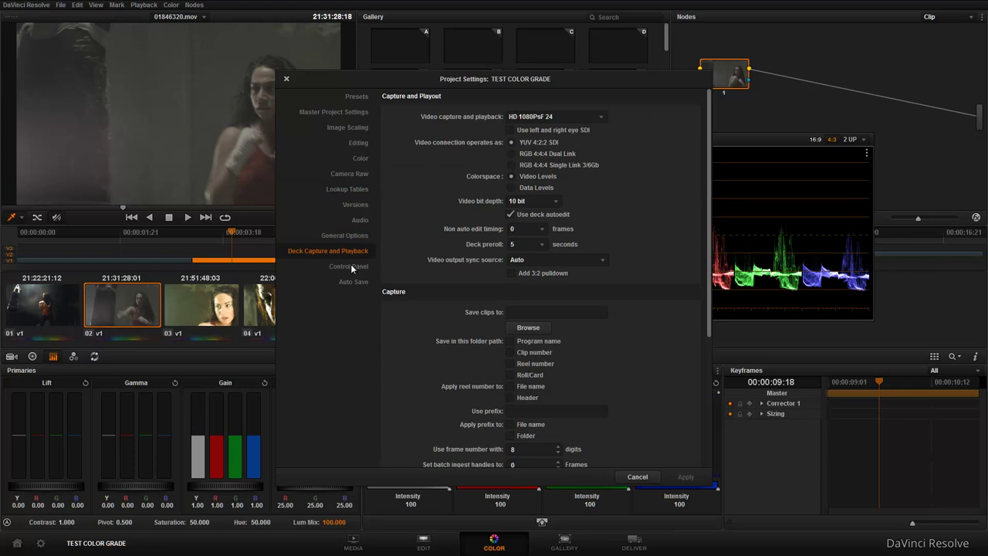
pyautogui.click(351, 266)
pyautogui.click(358, 220)
# Step: Browse back up through Camera Raw, Color, Editing and Image Scaling to Master Settings
pyautogui.click(358, 204)
pyautogui.click(360, 191)
pyautogui.click(360, 176)
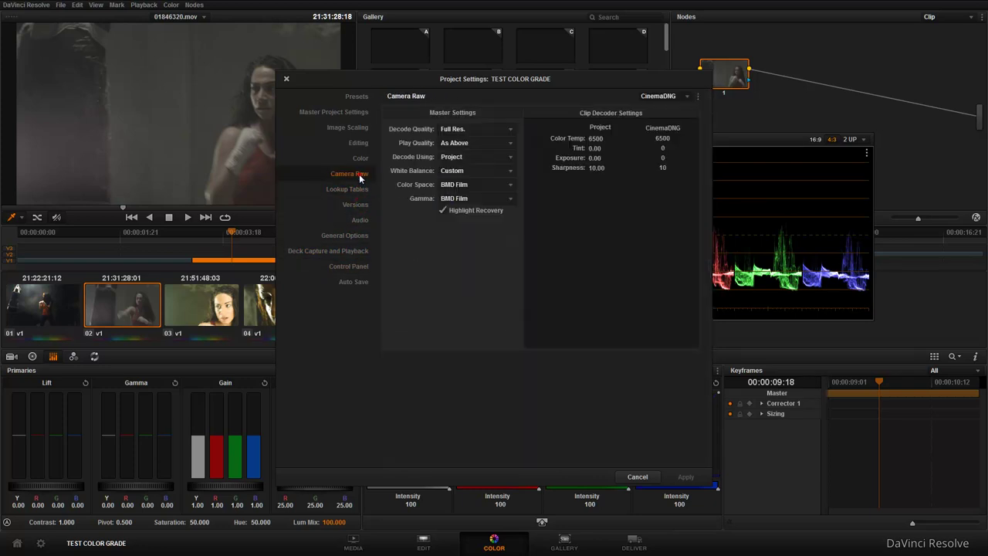
pyautogui.click(360, 159)
pyautogui.click(359, 144)
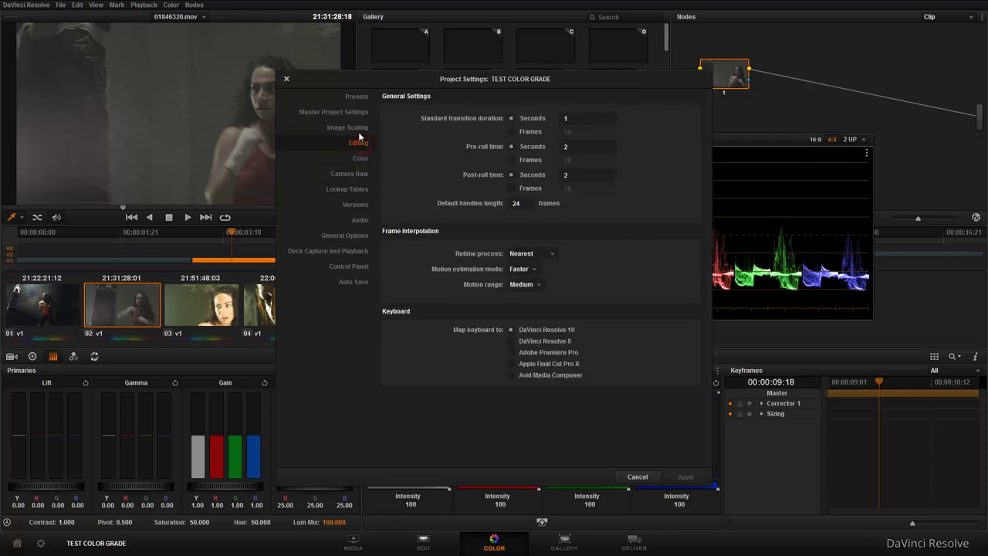
pyautogui.click(359, 128)
pyautogui.click(360, 116)
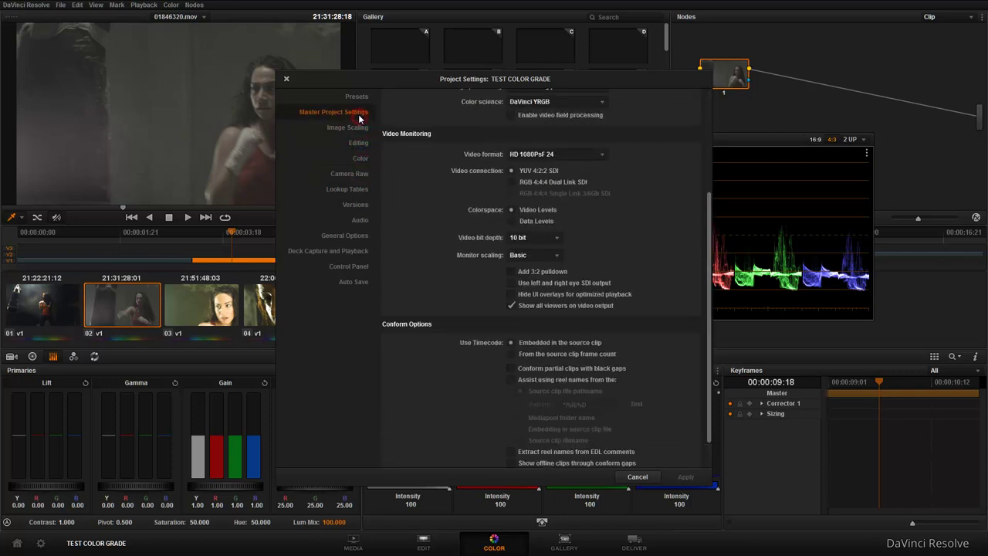
# Step: Keep DaVinci YRGB as the colour science and close Project Settings
pyautogui.moveTo(708, 246); pyautogui.dragTo(711, 134)
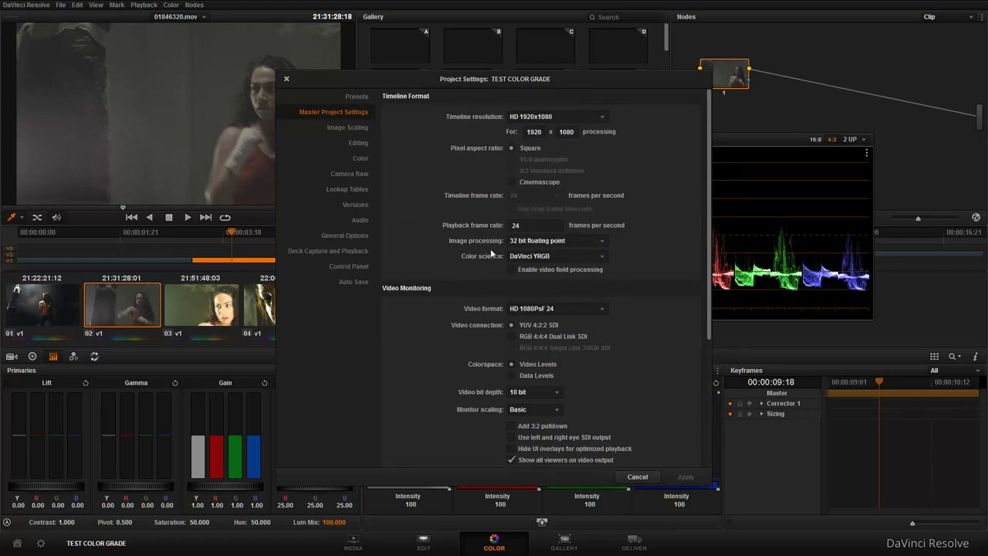
pyautogui.click(542, 257)
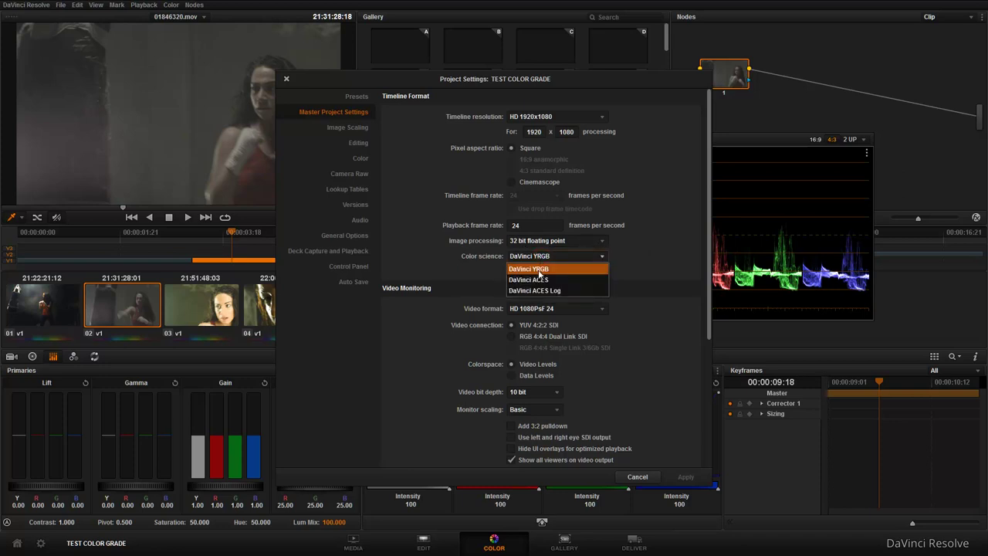
pyautogui.click(647, 265)
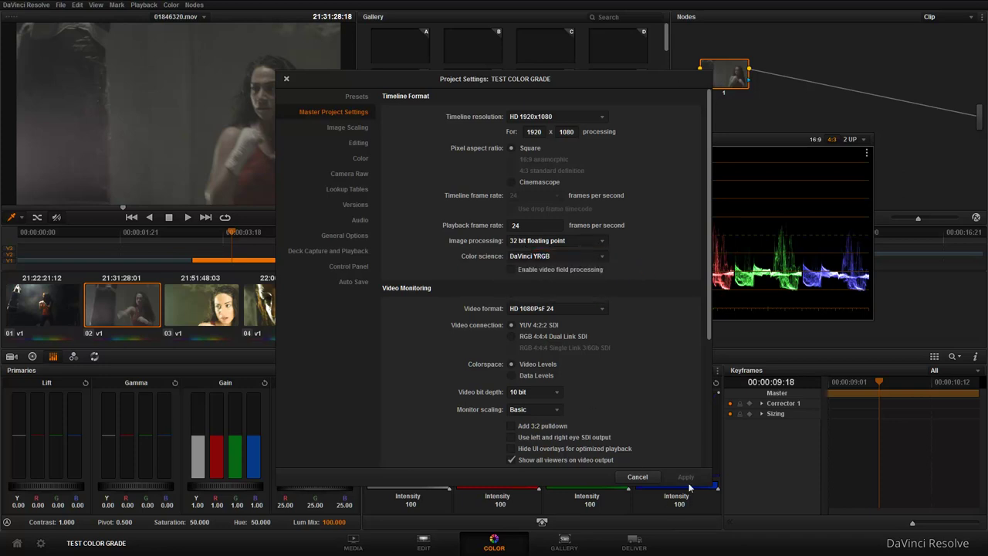
pyautogui.click(638, 476)
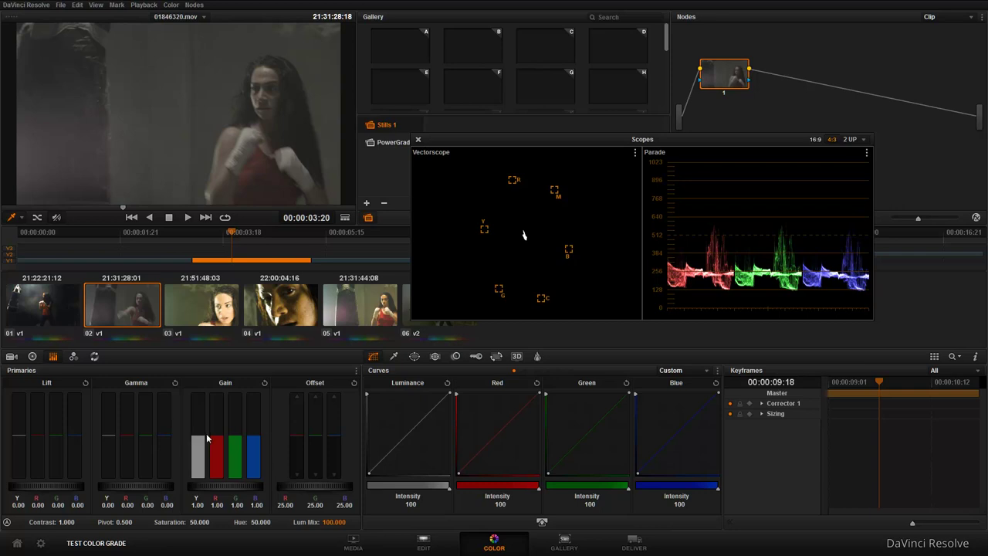
pyautogui.moveTo(697, 144); pyautogui.dragTo(652, 145)
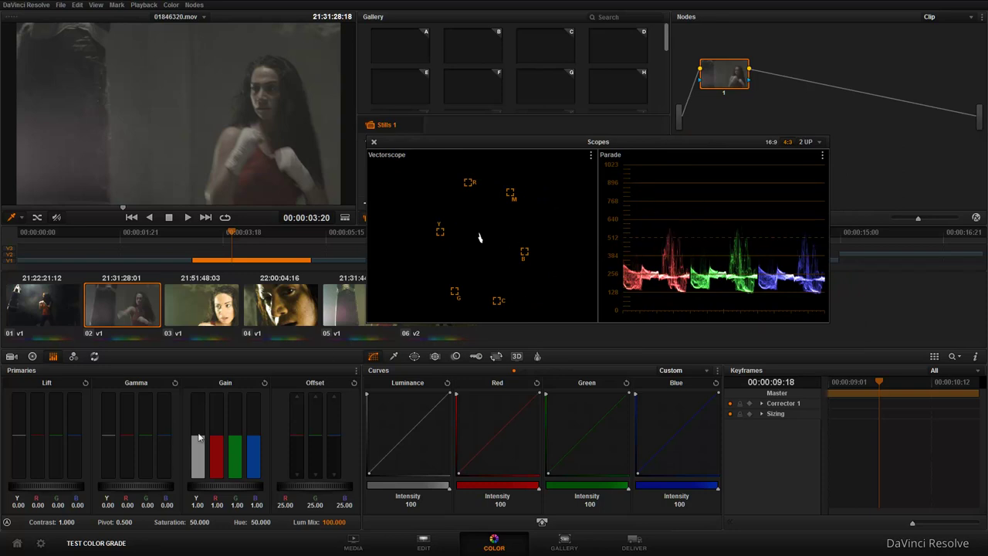
pyautogui.moveTo(197, 434); pyautogui.dragTo(199, 352)
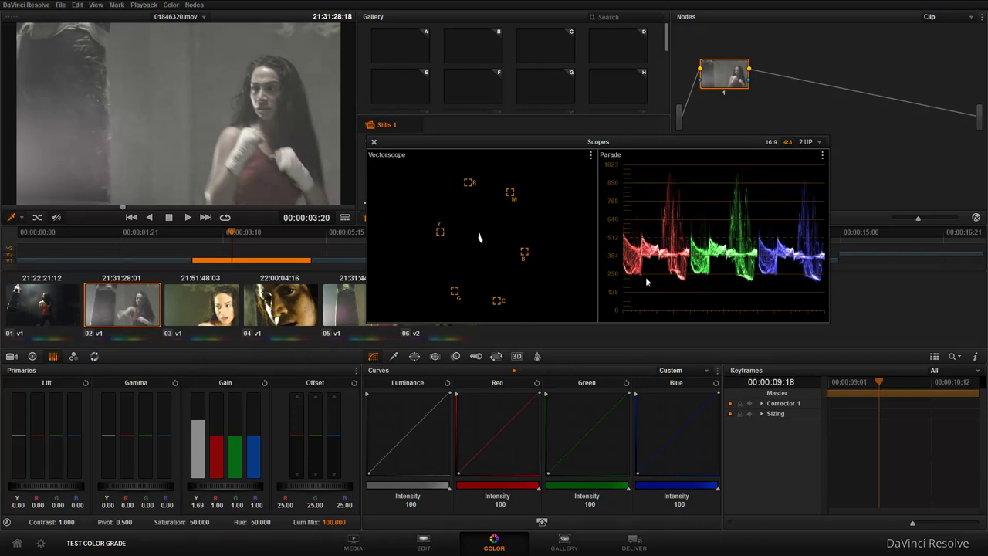
pyautogui.moveTo(19, 439)
pyautogui.mouseDown()
pyautogui.moveTo(21, 466)
pyautogui.moveTo(22, 456)
pyautogui.mouseUp()
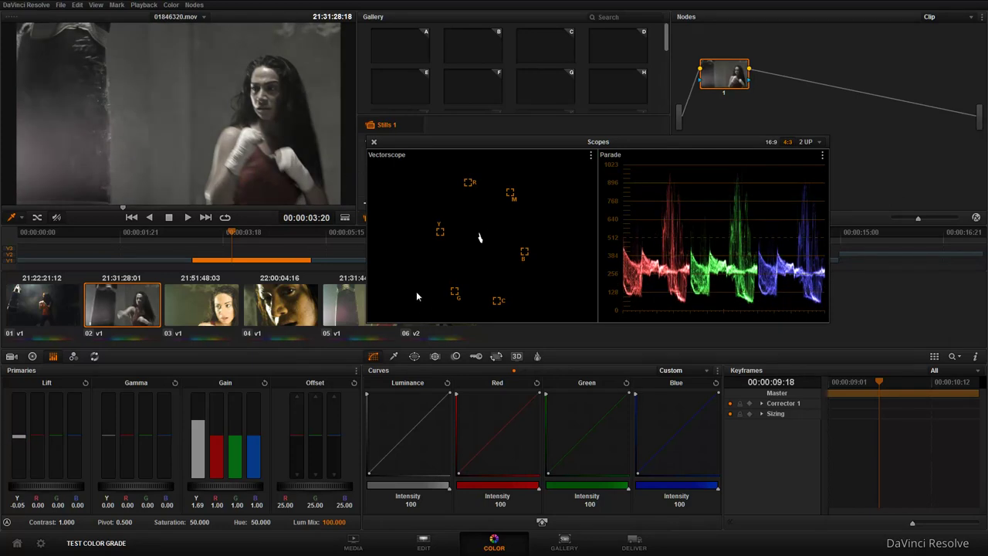
pyautogui.click(264, 383)
pyautogui.click(84, 383)
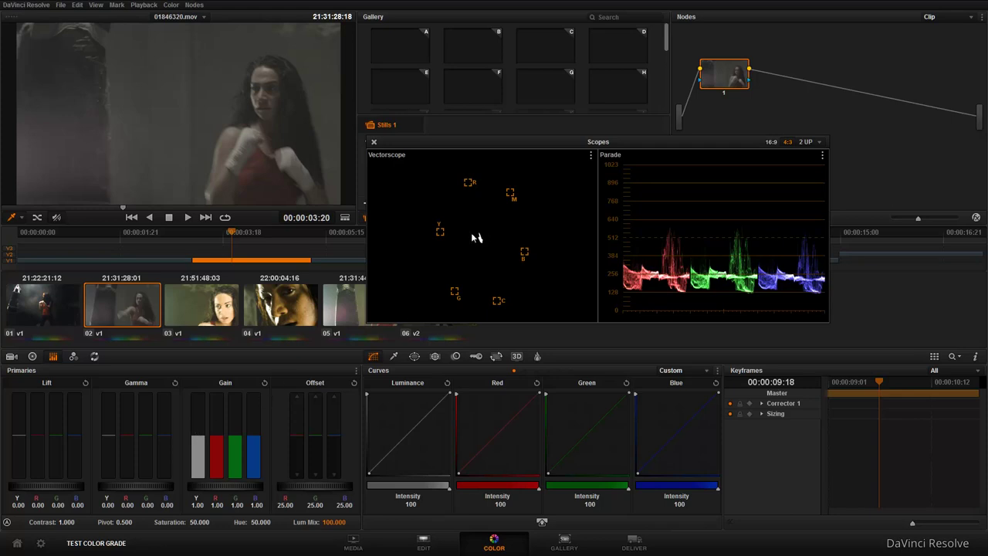
pyautogui.moveTo(207, 434); pyautogui.dragTo(215, 364)
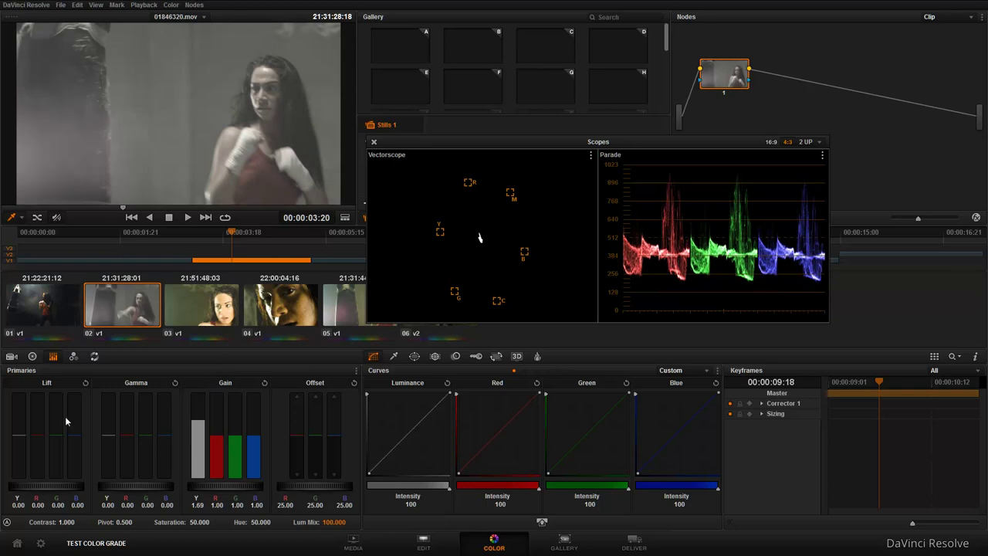
pyautogui.moveTo(22, 436); pyautogui.dragTo(21, 449)
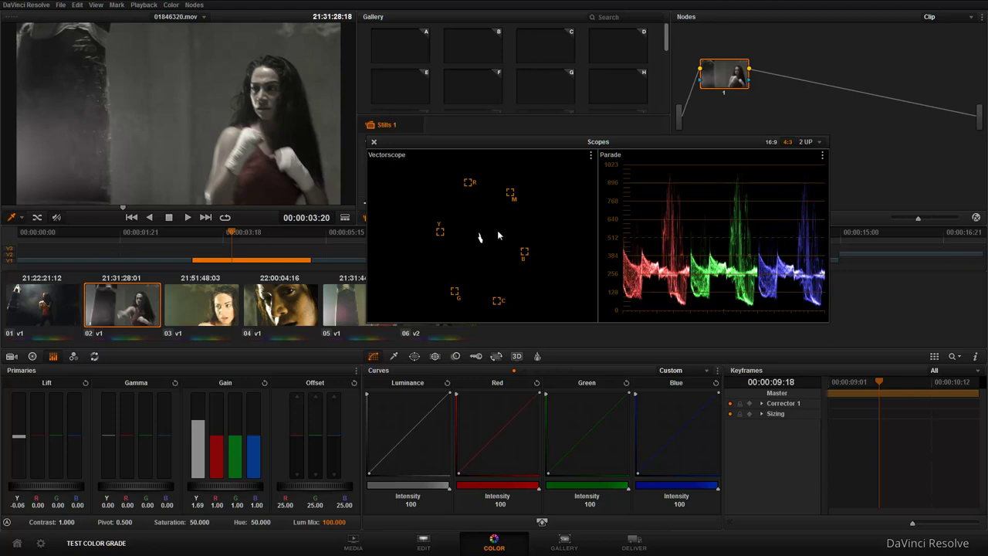
pyautogui.click(356, 372)
pyautogui.click(379, 386)
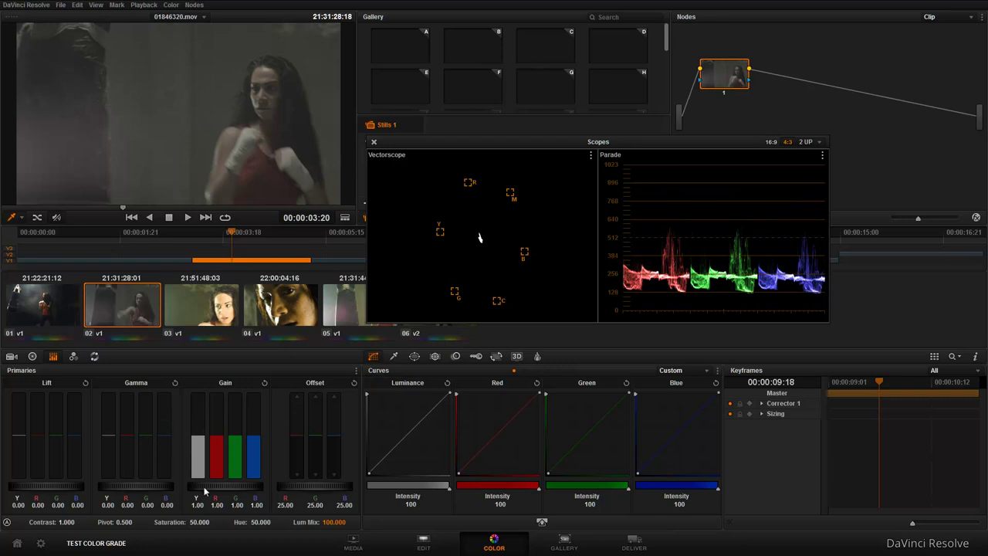
pyautogui.moveTo(208, 490); pyautogui.dragTo(233, 491)
pyautogui.moveTo(411, 493)
pyautogui.mouseDown()
pyautogui.moveTo(230, 493)
pyautogui.moveTo(240, 494)
pyautogui.mouseUp()
pyautogui.moveTo(66, 489); pyautogui.dragTo(2, 494)
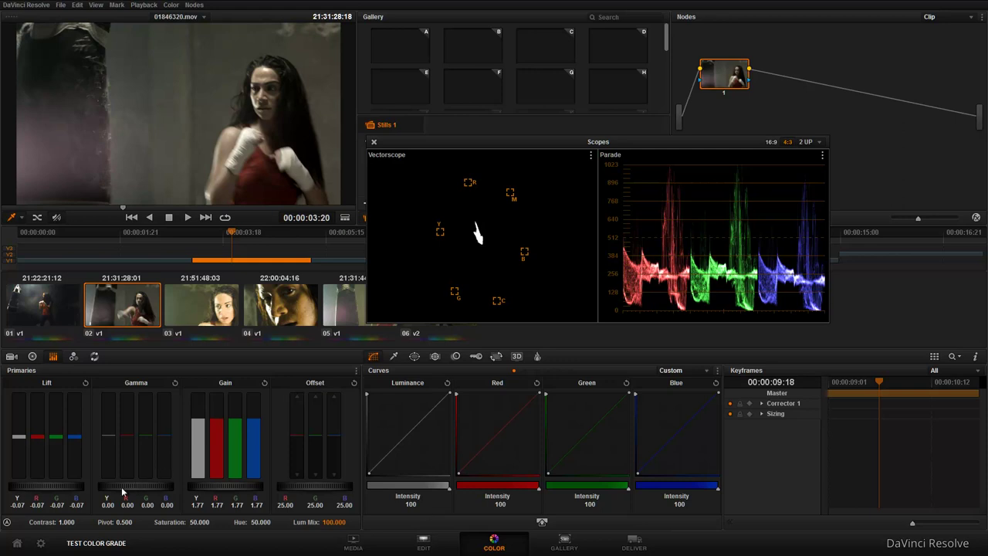
pyautogui.moveTo(122, 492); pyautogui.dragTo(305, 490)
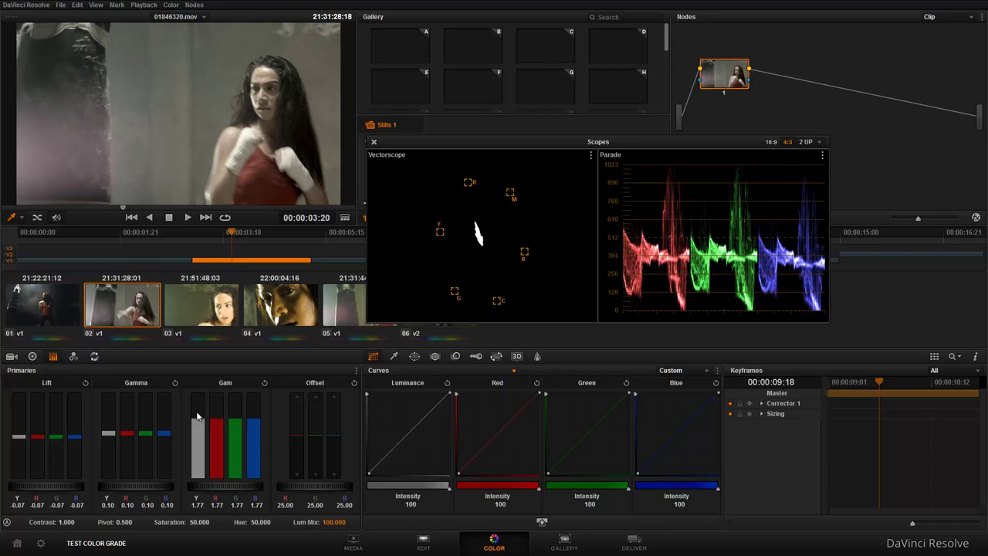
pyautogui.click(355, 371)
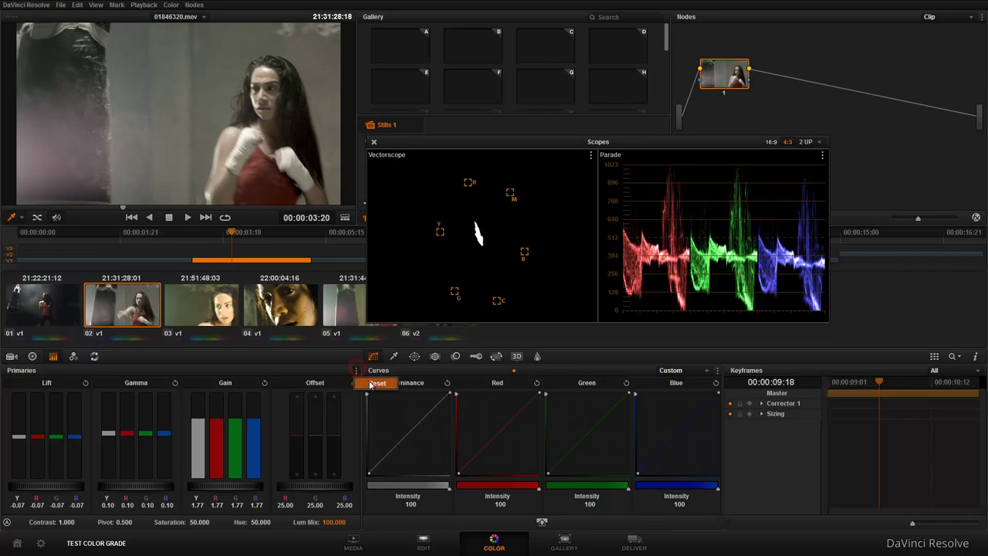
pyautogui.click(376, 384)
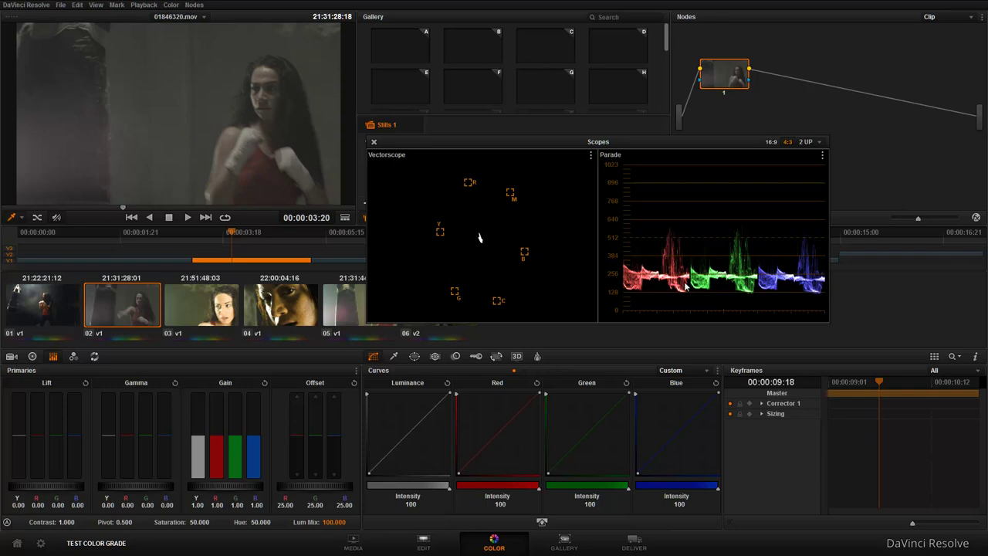
pyautogui.click(8, 524)
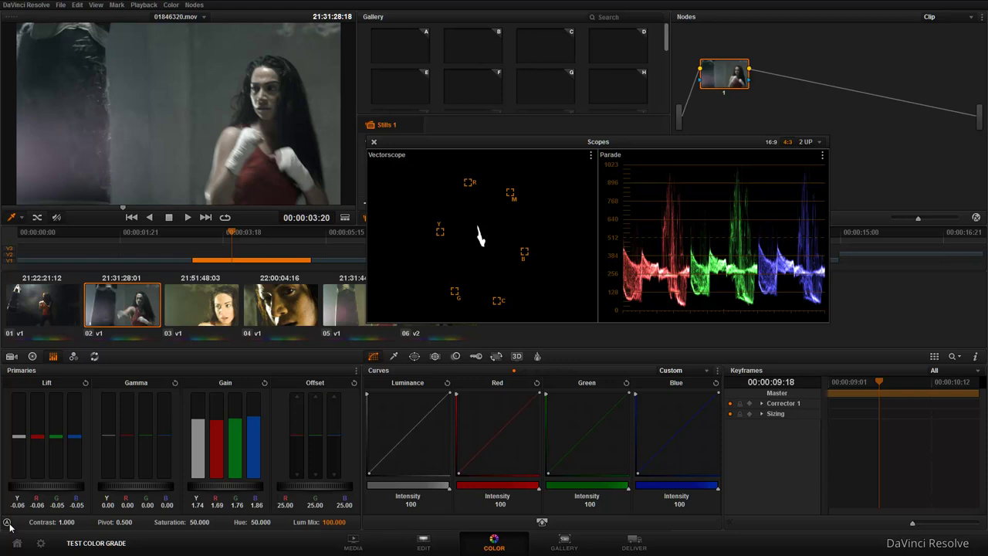
pyautogui.click(356, 370)
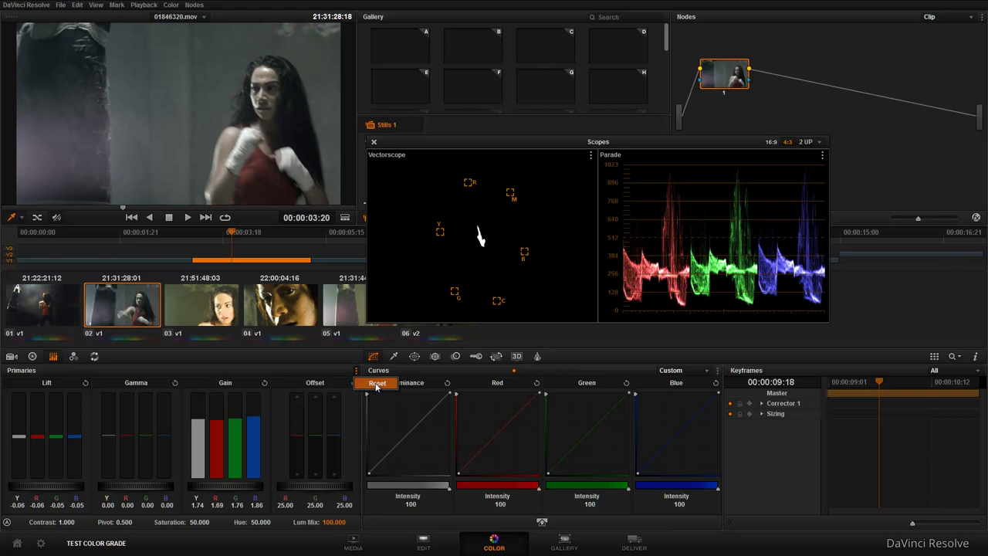
pyautogui.click(377, 384)
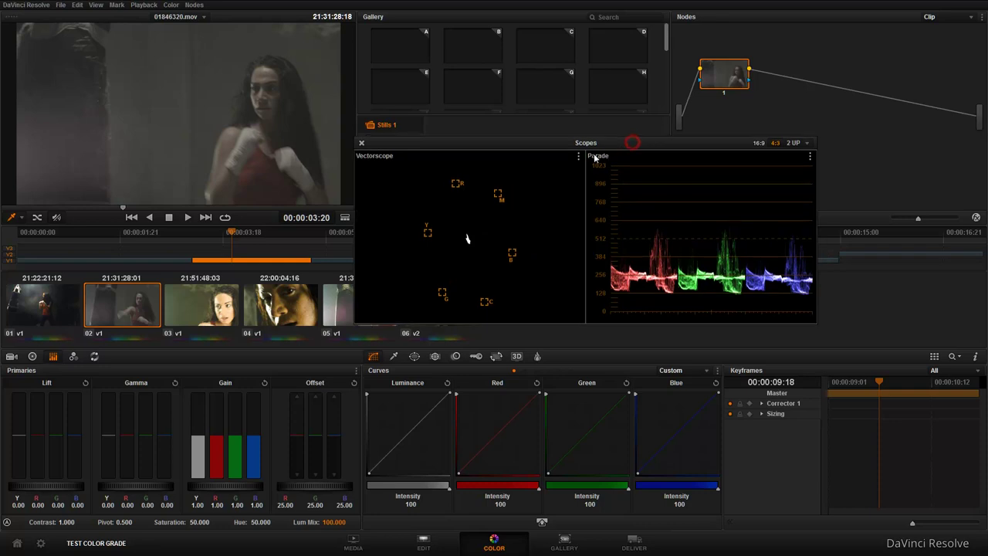
# Step: On the colour wheels, try master Gain up to 2.44 and Lift down to -0.08
pyautogui.moveTo(614, 142); pyautogui.dragTo(610, 143)
pyautogui.click(32, 356)
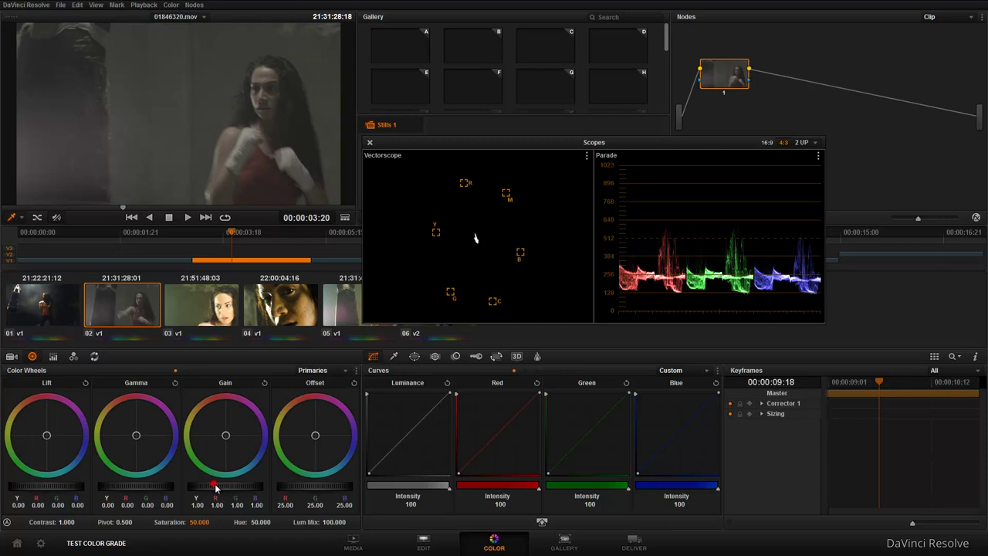
pyautogui.moveTo(220, 487); pyautogui.dragTo(232, 489)
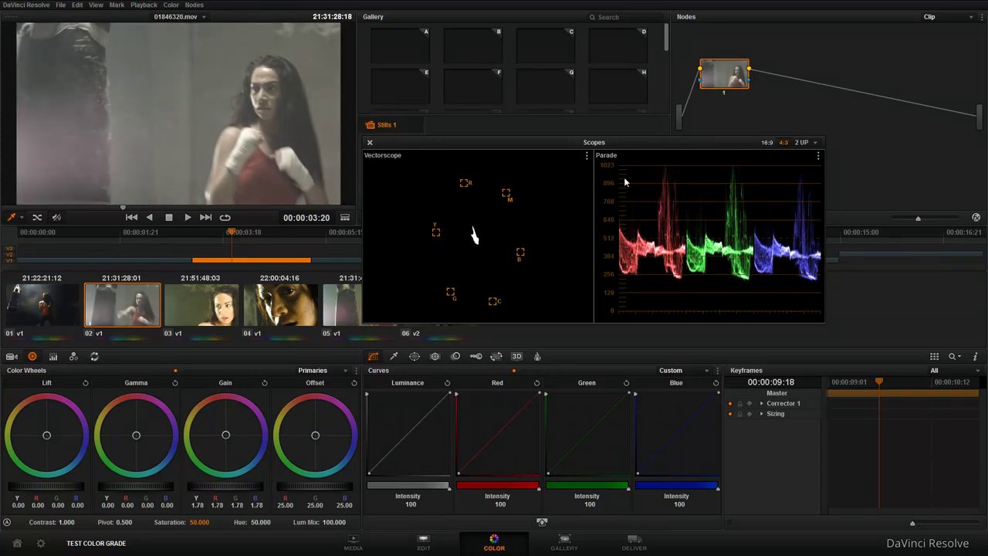
pyautogui.moveTo(56, 488); pyautogui.dragTo(1, 507)
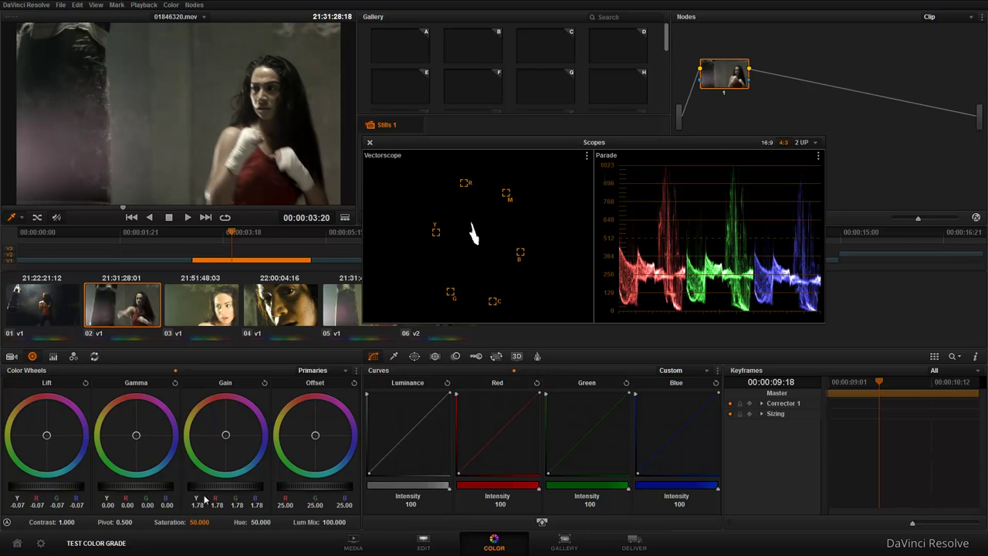
pyautogui.moveTo(221, 490)
pyautogui.mouseDown()
pyautogui.moveTo(472, 474)
pyautogui.moveTo(488, 447)
pyautogui.mouseUp()
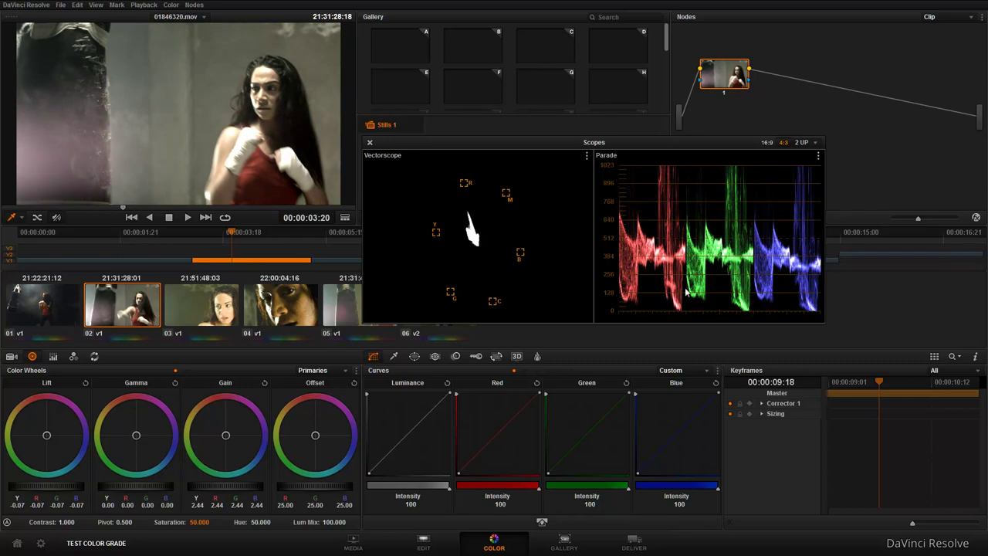
pyautogui.moveTo(61, 489)
pyautogui.mouseDown()
pyautogui.moveTo(32, 494)
pyautogui.moveTo(35, 486)
pyautogui.mouseUp()
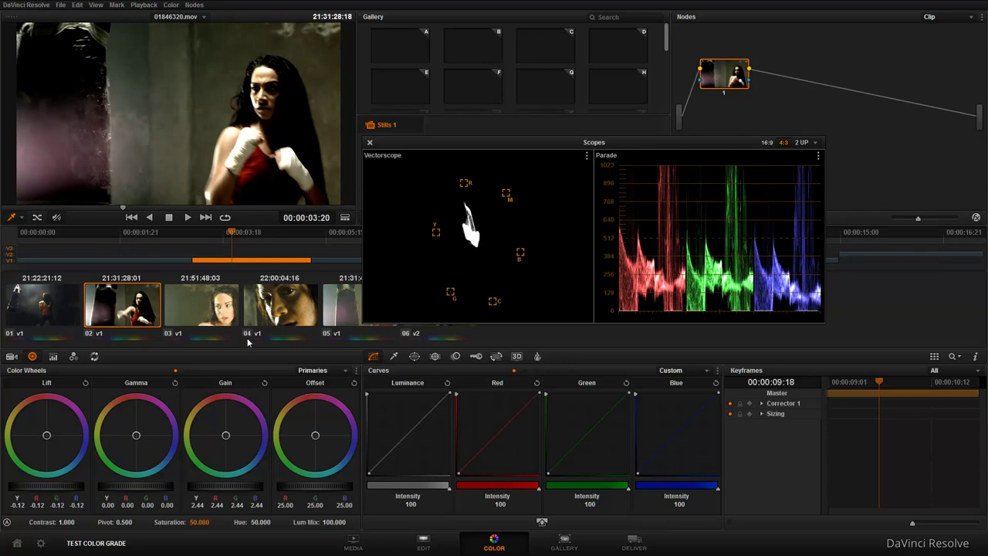
# Step: Reset the primary wheels so Lift is 0.00 and Gain 1.00
pyautogui.moveTo(37, 489); pyautogui.dragTo(66, 494)
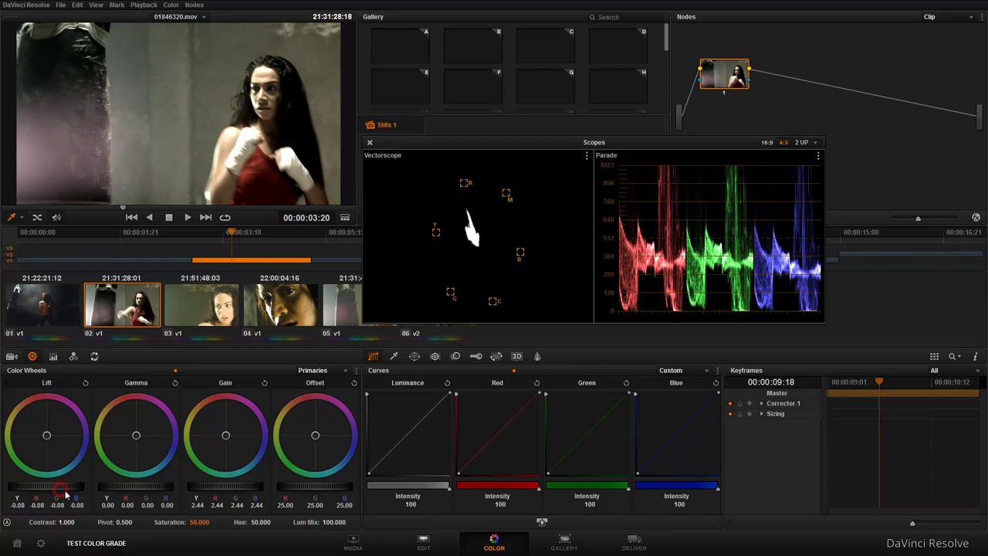
pyautogui.click(355, 372)
pyautogui.click(378, 383)
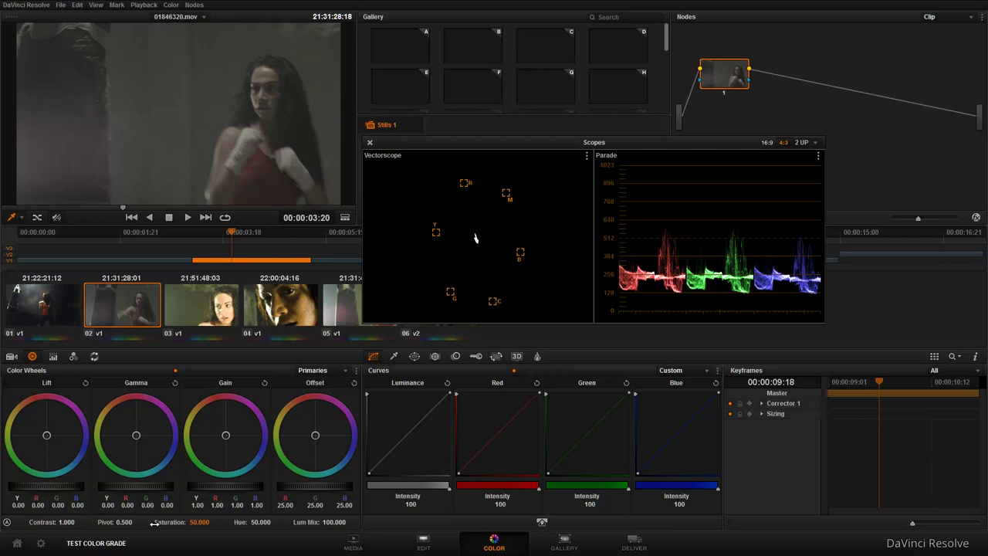
# Step: Try higher Contrast and a near-zero Pivot, then reset them to 1.000 and 0.500
pyautogui.moveTo(66, 522)
pyautogui.mouseDown()
pyautogui.moveTo(93, 522)
pyautogui.moveTo(54, 522)
pyautogui.moveTo(136, 522)
pyautogui.mouseUp()
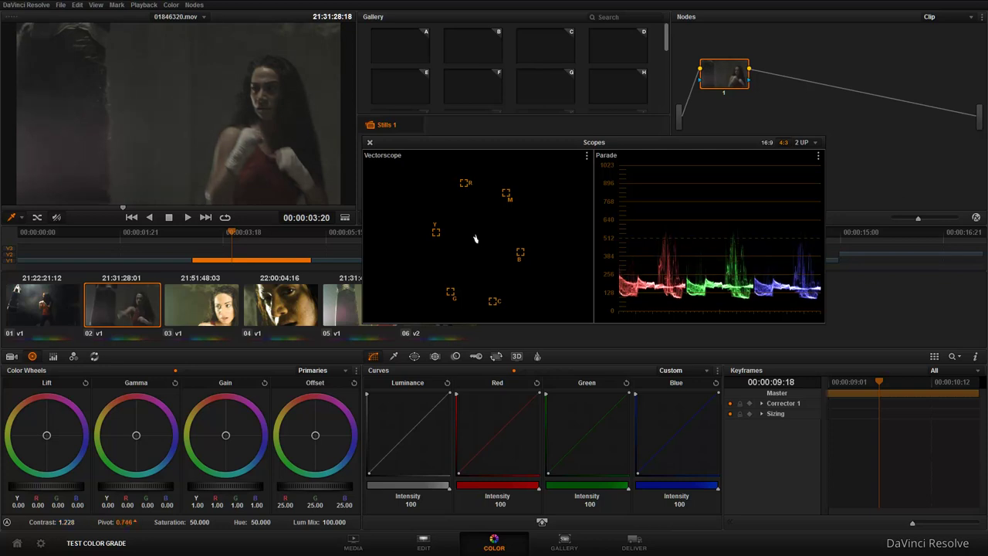
pyautogui.moveTo(70, 522); pyautogui.dragTo(60, 522)
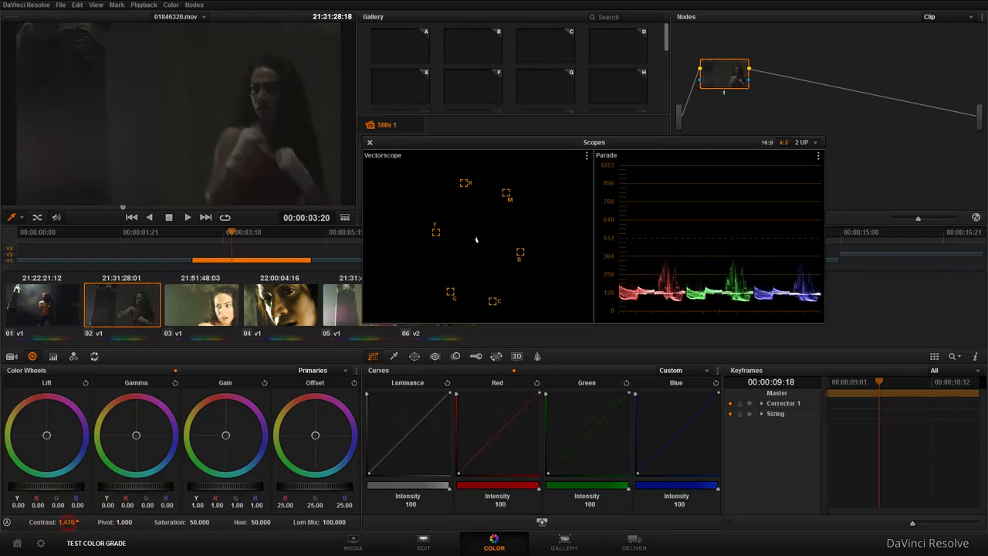
pyautogui.moveTo(75, 522); pyautogui.dragTo(73, 522)
pyautogui.moveTo(138, 522)
pyautogui.mouseDown()
pyautogui.moveTo(124, 522)
pyautogui.moveTo(133, 523)
pyautogui.mouseUp()
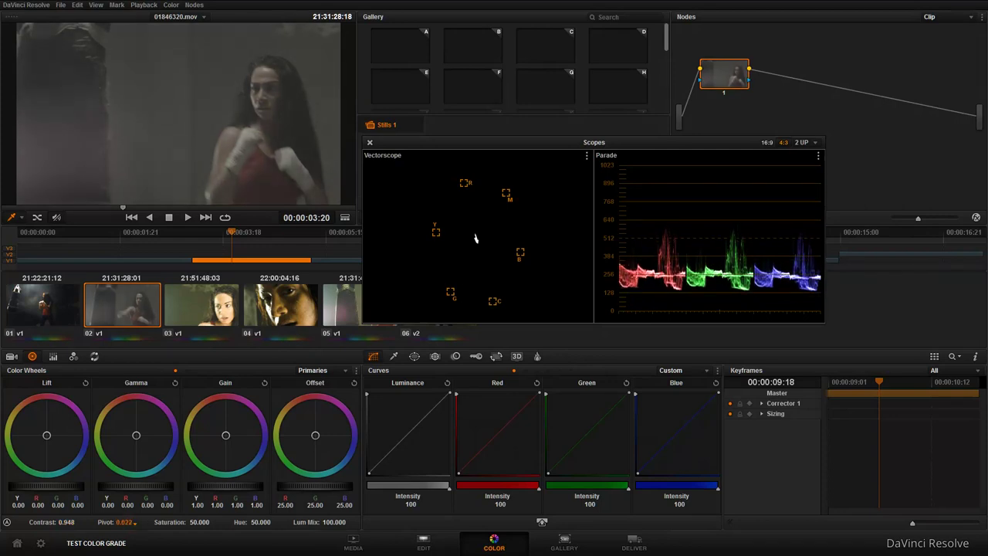
pyautogui.moveTo(123, 522)
pyautogui.mouseDown()
pyautogui.moveTo(80, 506)
pyautogui.moveTo(91, 525)
pyautogui.mouseUp()
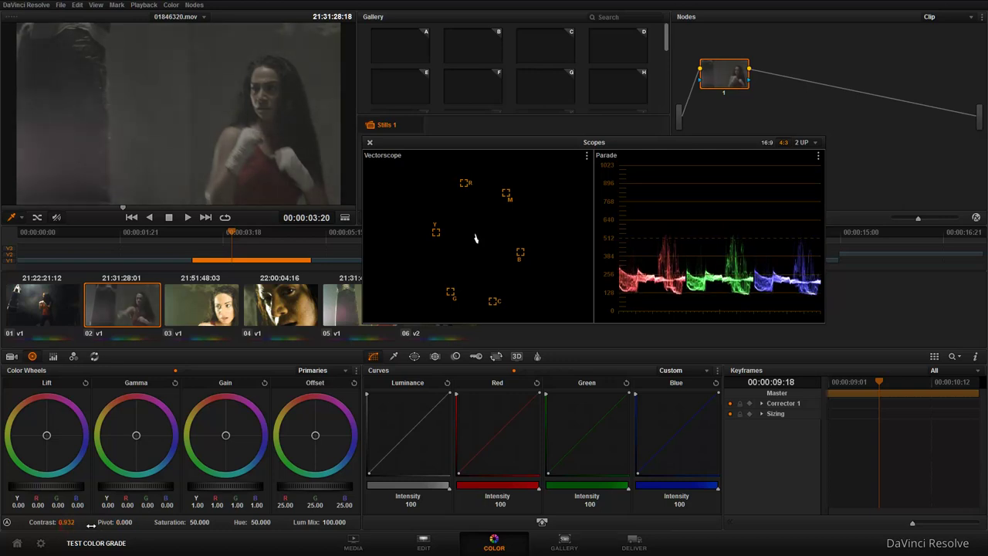
pyautogui.doubleClick(35, 522)
pyautogui.doubleClick(106, 522)
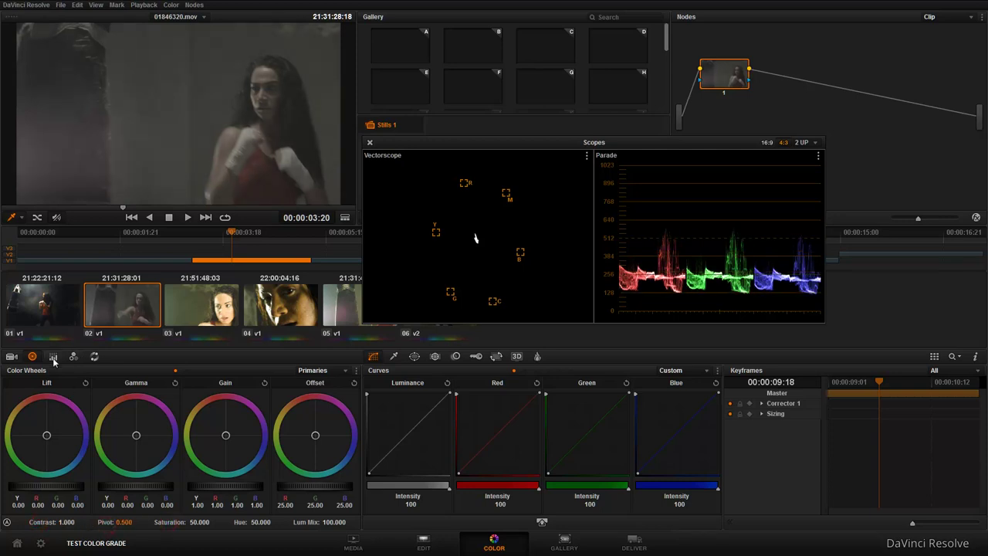
# Step: In the Primaries bars view, try Contrast about 1.27 and Pivot 0.13, then reset Pivot to 0.500
pyautogui.click(53, 356)
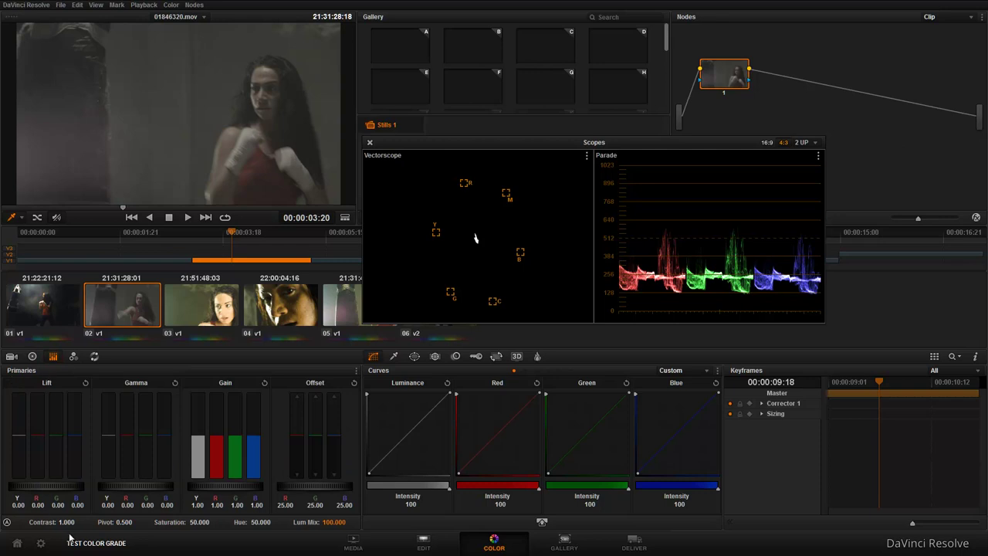
pyautogui.moveTo(66, 522); pyautogui.dragTo(77, 523)
pyautogui.moveTo(109, 520); pyautogui.dragTo(68, 522)
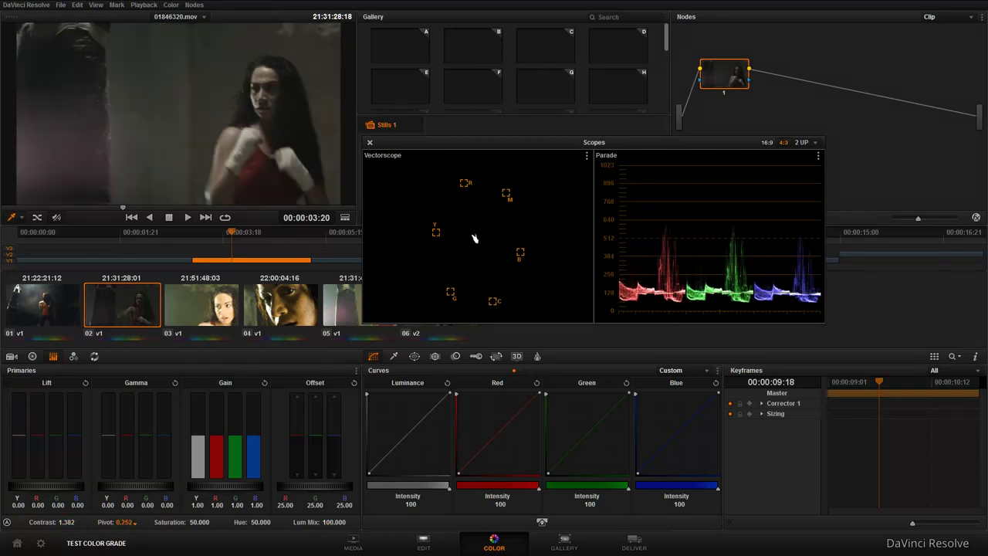
pyautogui.moveTo(67, 521)
pyautogui.mouseDown()
pyautogui.moveTo(26, 523)
pyautogui.moveTo(102, 524)
pyautogui.mouseUp()
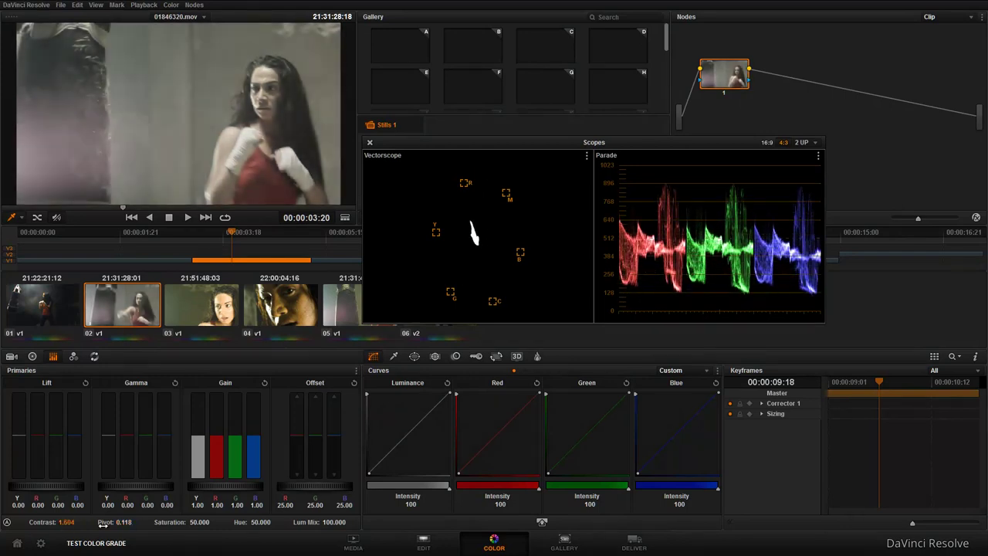
pyautogui.moveTo(69, 522); pyautogui.dragTo(44, 523)
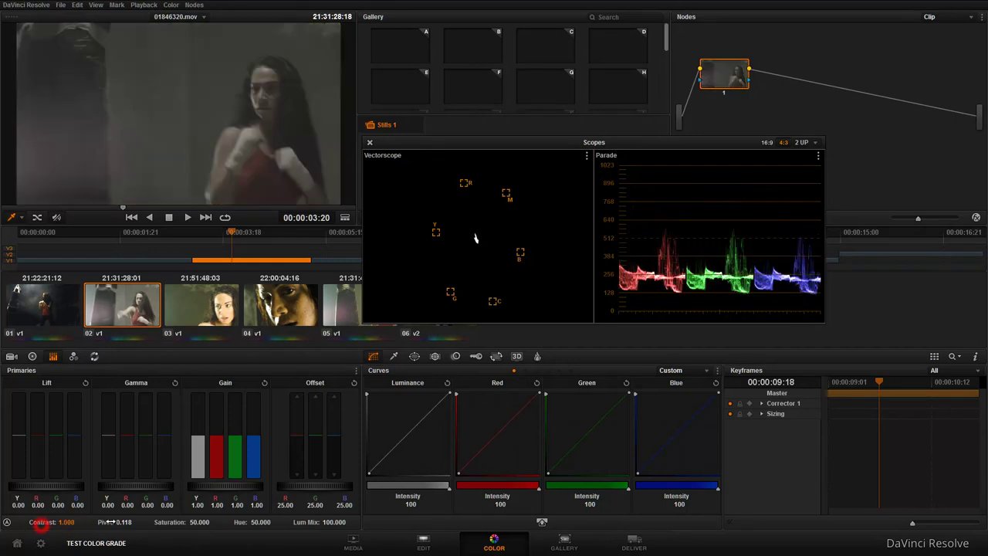
pyautogui.doubleClick(105, 523)
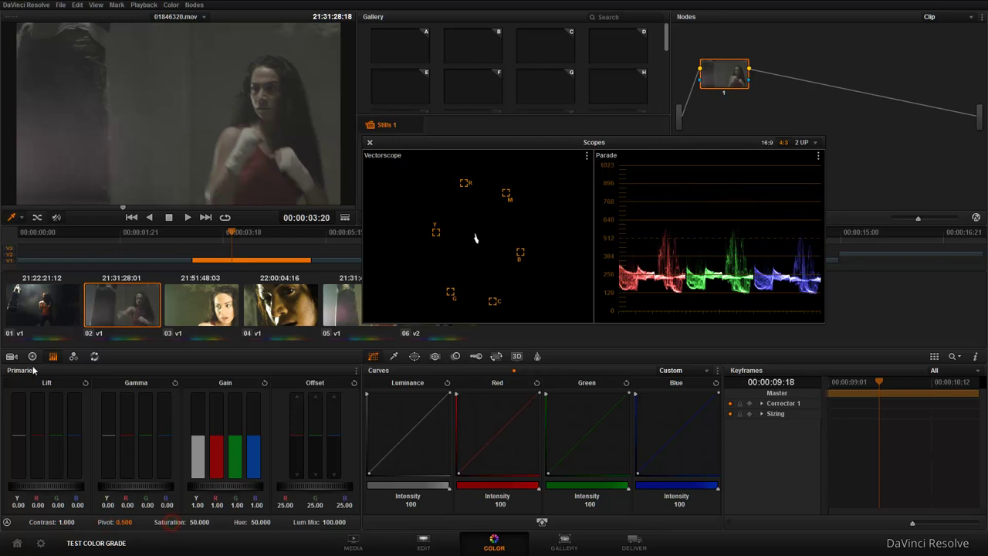
# Step: Switch the colour wheels to Log mode
pyautogui.click(32, 356)
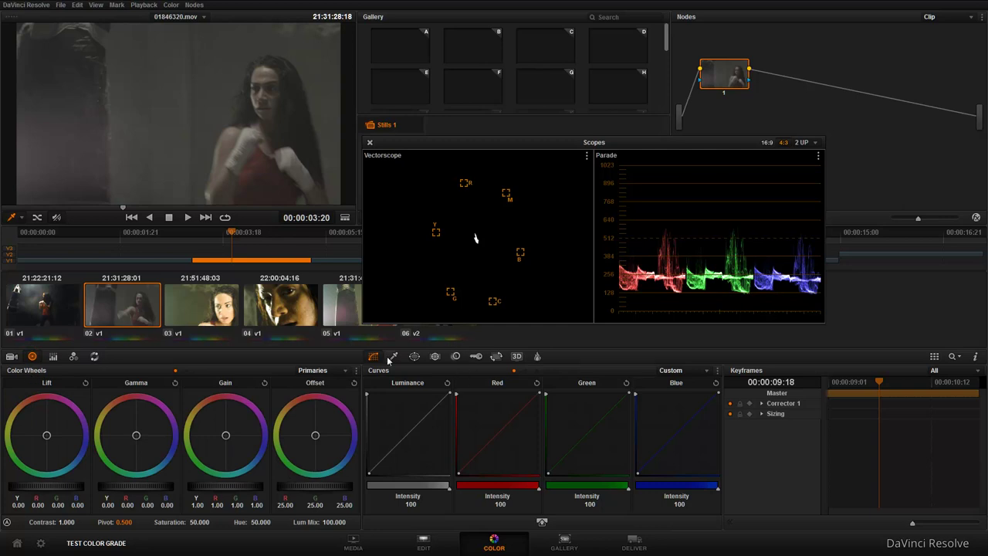
pyautogui.click(339, 371)
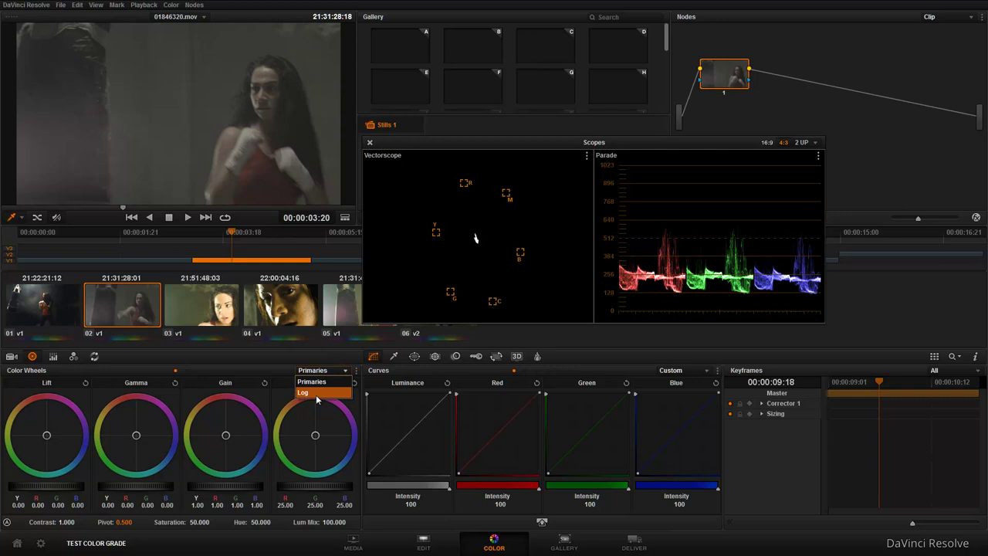
pyautogui.click(317, 399)
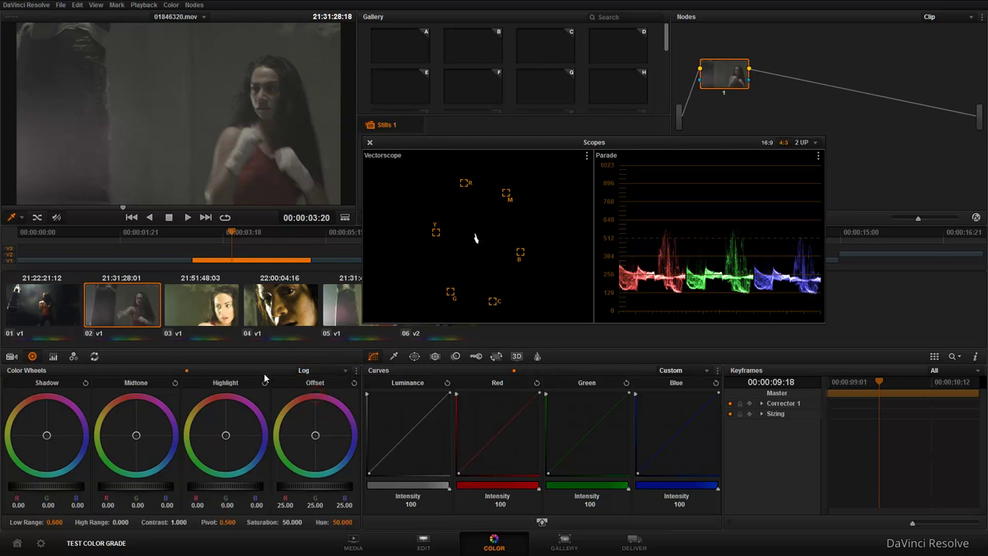
# Step: Set Log Highlight 0.60, Shadow -0.24, Low Range 0.704 and High Range 0.130
pyautogui.moveTo(221, 486)
pyautogui.mouseDown()
pyautogui.moveTo(247, 486)
pyautogui.moveTo(227, 487)
pyautogui.mouseUp()
pyautogui.click(58, 488)
pyautogui.moveTo(58, 488); pyautogui.dragTo(2, 492)
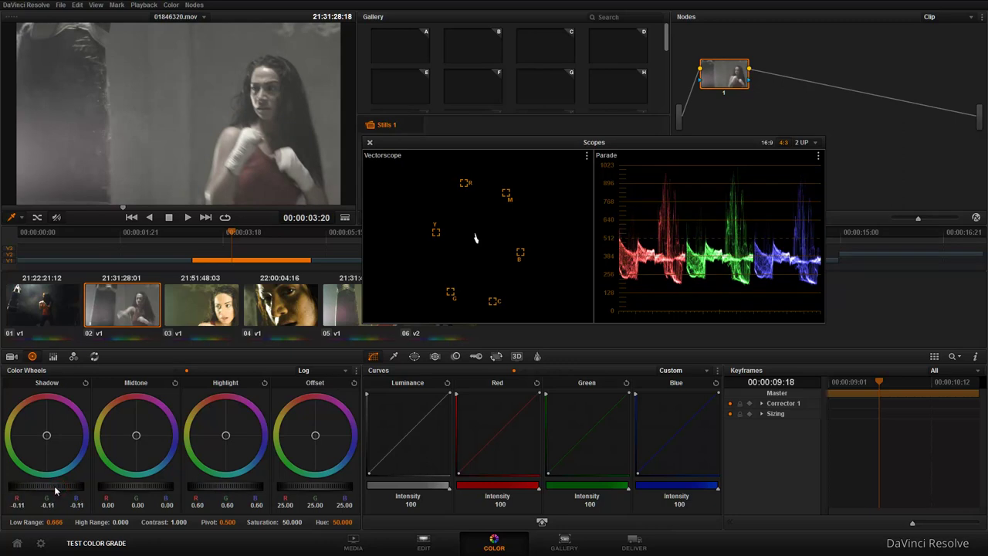
pyautogui.moveTo(68, 486); pyautogui.dragTo(15, 490)
pyautogui.moveTo(120, 522)
pyautogui.mouseDown()
pyautogui.moveTo(131, 523)
pyautogui.moveTo(102, 534)
pyautogui.moveTo(66, 522)
pyautogui.mouseUp()
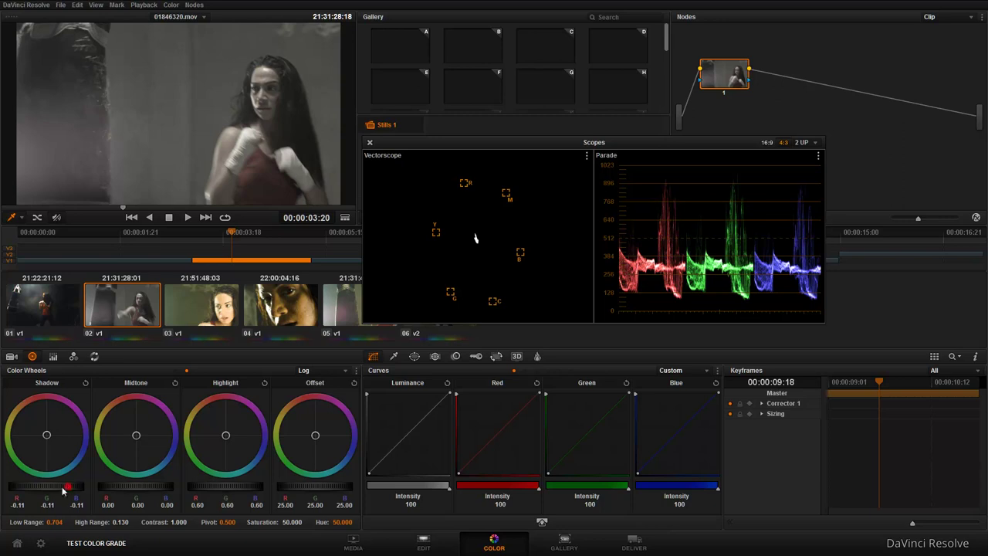
pyautogui.moveTo(65, 499); pyautogui.dragTo(5, 498)
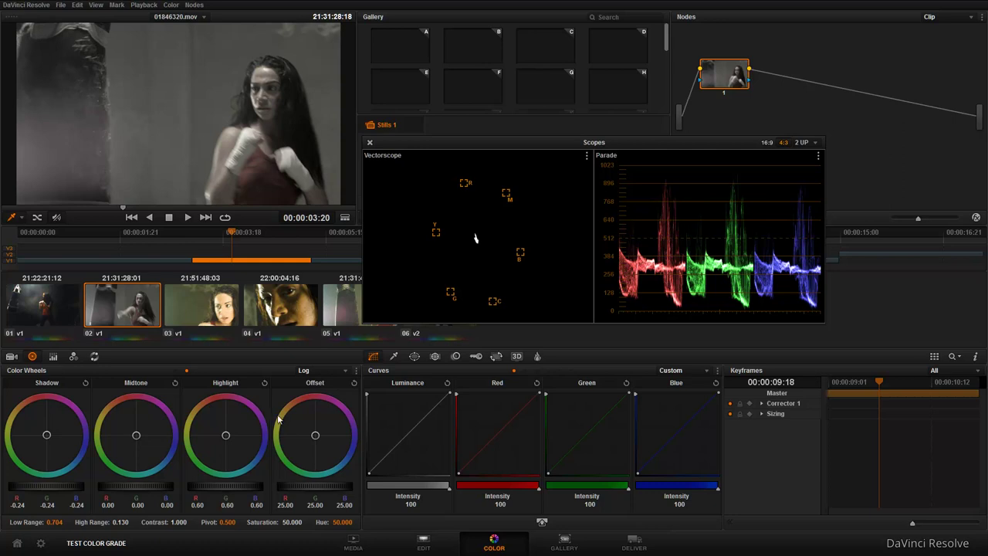
pyautogui.click(355, 371)
# Step: Reset the Log wheels and return the wheel mode to Primaries
pyautogui.click(376, 384)
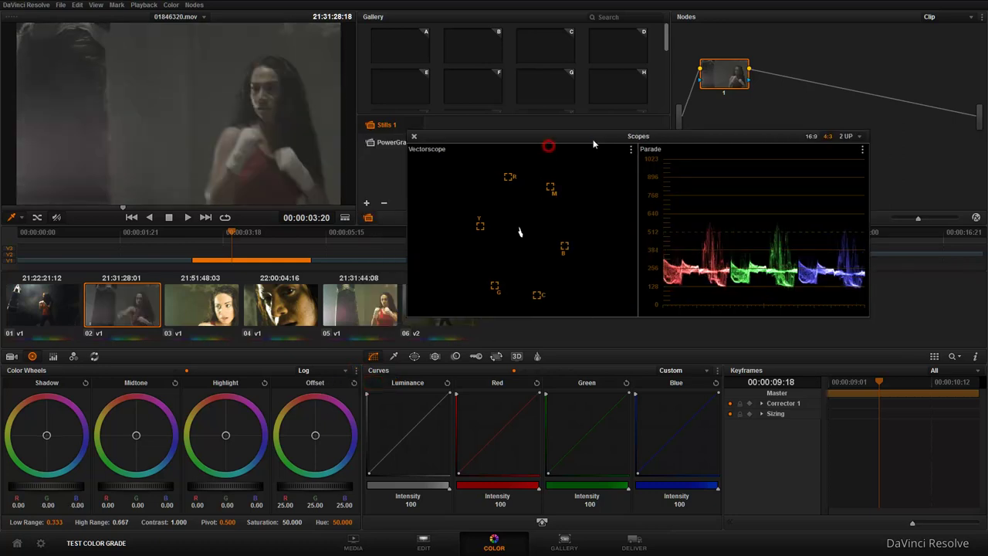
pyautogui.moveTo(548, 149); pyautogui.dragTo(569, 144)
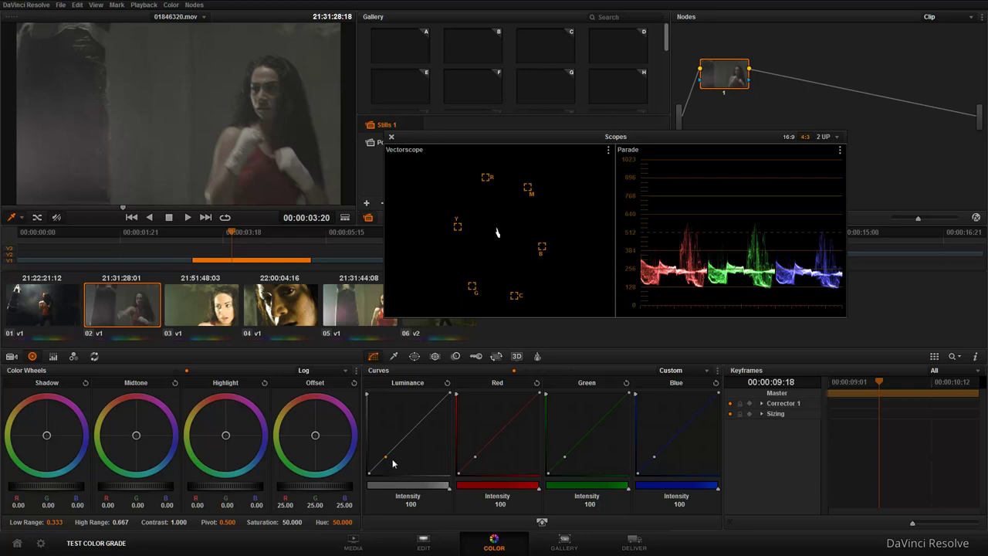
pyautogui.moveTo(421, 423); pyautogui.dragTo(426, 411)
pyautogui.click(447, 382)
pyautogui.click(344, 371)
pyautogui.click(325, 382)
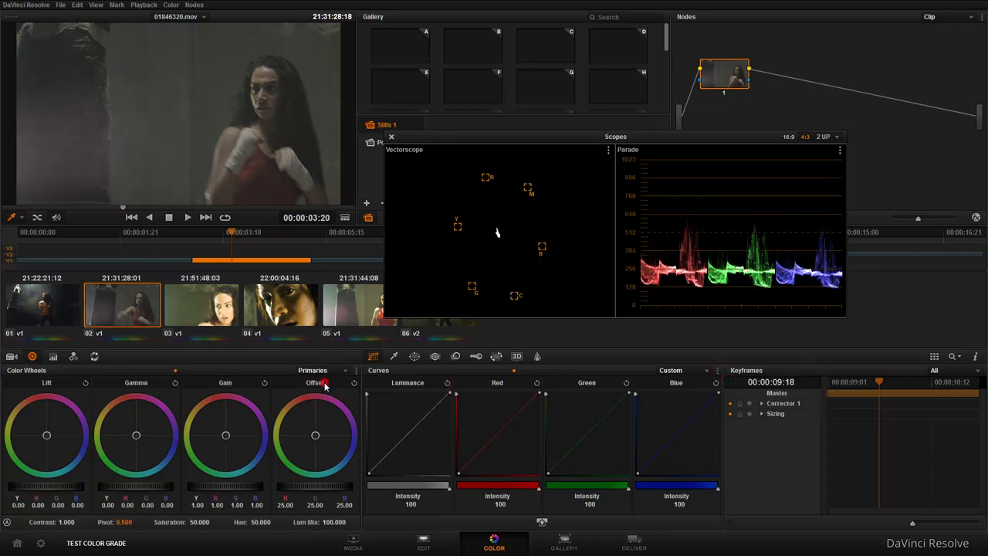
# Step: Shape the Luminance curve into an S with brighter highlights and deeper shadows
pyautogui.click(385, 456)
pyautogui.click(433, 411)
pyautogui.moveTo(432, 410); pyautogui.dragTo(417, 403)
pyautogui.moveTo(385, 457)
pyautogui.mouseDown()
pyautogui.moveTo(394, 426)
pyautogui.moveTo(418, 400)
pyautogui.mouseUp()
pyautogui.moveTo(377, 457); pyautogui.dragTo(380, 468)
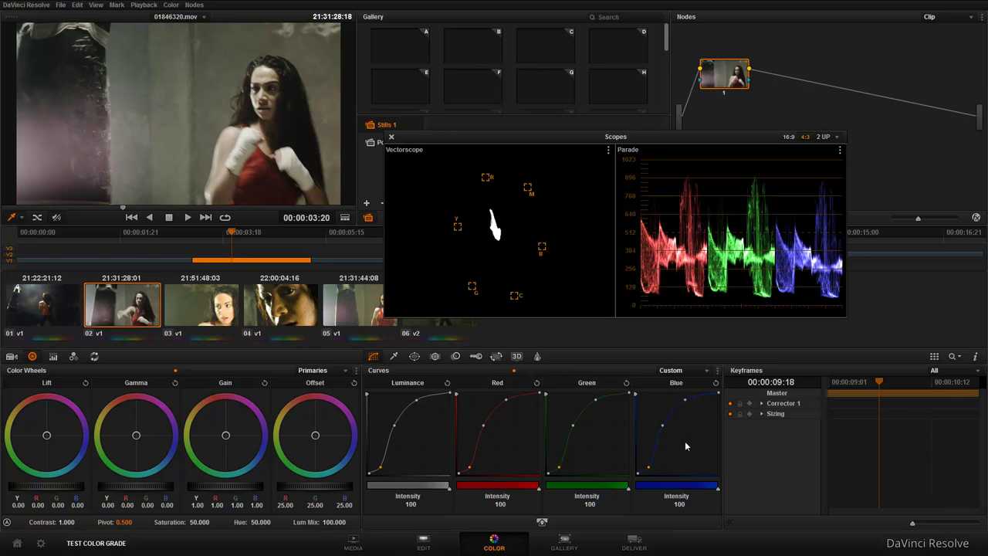
# Step: Reset all custom curves to straight and unlink RGB from luminance
pyautogui.click(718, 373)
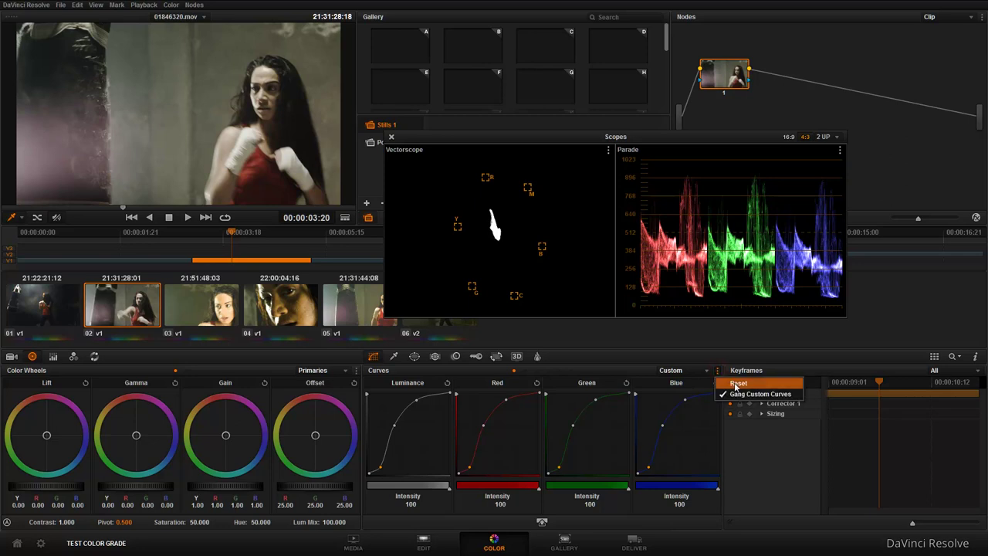
pyautogui.click(736, 384)
pyautogui.click(718, 370)
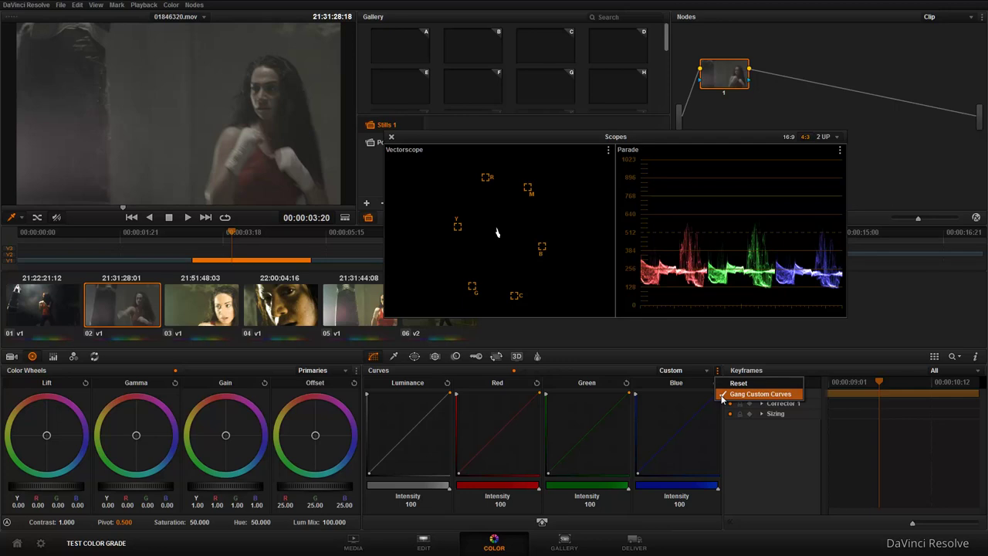
pyautogui.click(723, 395)
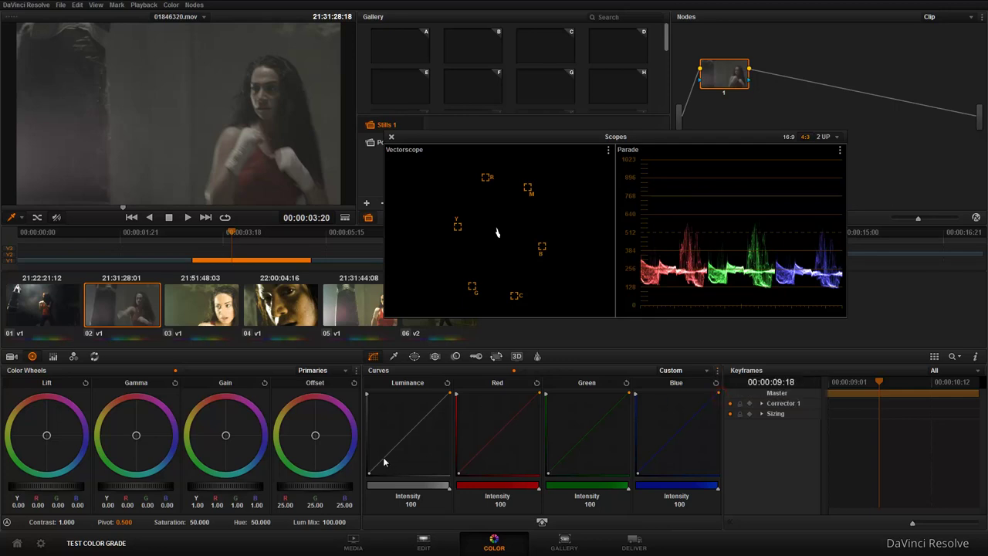
# Step: Build a steep luminance S-curve with raised highlights and darkened shadows
pyautogui.moveTo(384, 462); pyautogui.dragTo(386, 465)
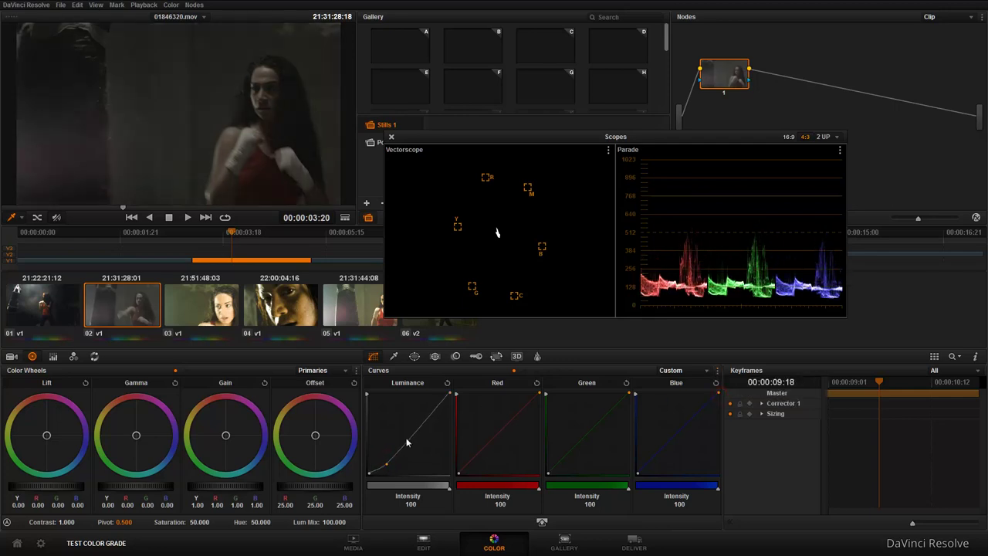
pyautogui.click(427, 421)
pyautogui.moveTo(427, 423); pyautogui.dragTo(420, 409)
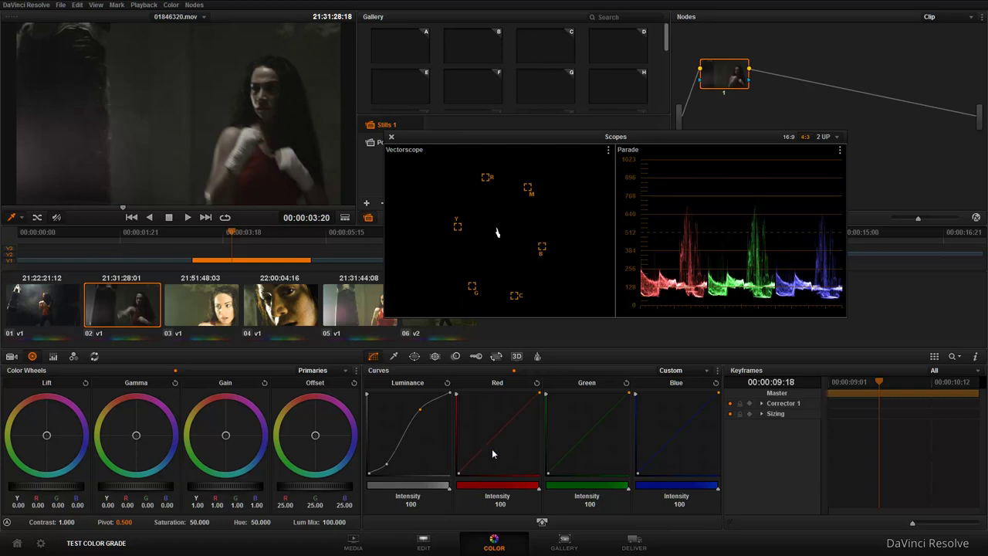
pyautogui.moveTo(386, 464); pyautogui.dragTo(391, 452)
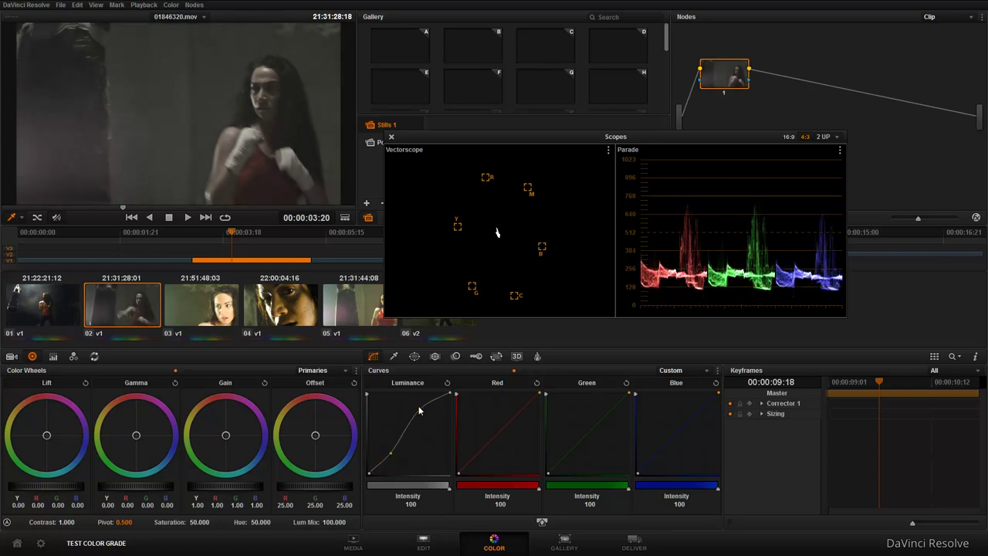
pyautogui.moveTo(421, 411); pyautogui.dragTo(414, 402)
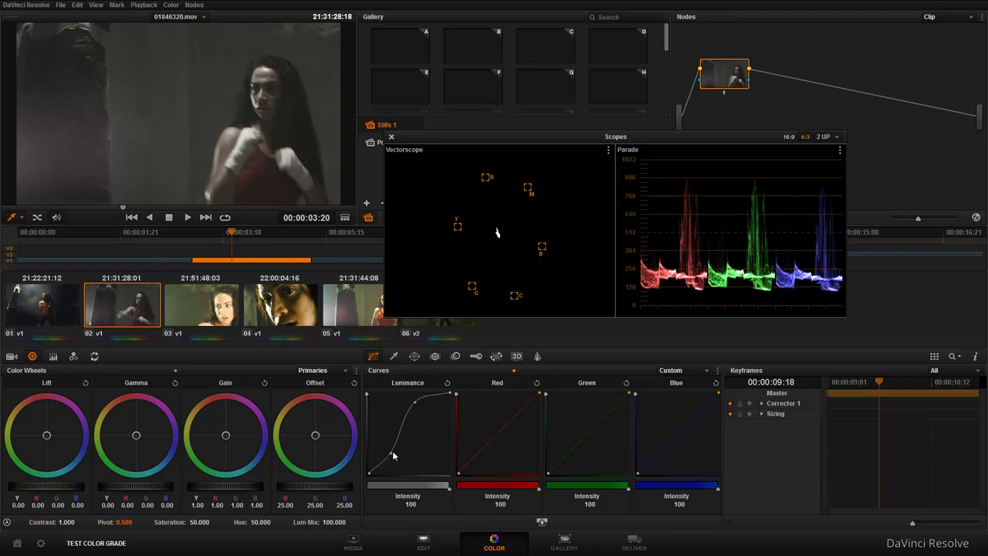
pyautogui.moveTo(393, 456); pyautogui.dragTo(387, 461)
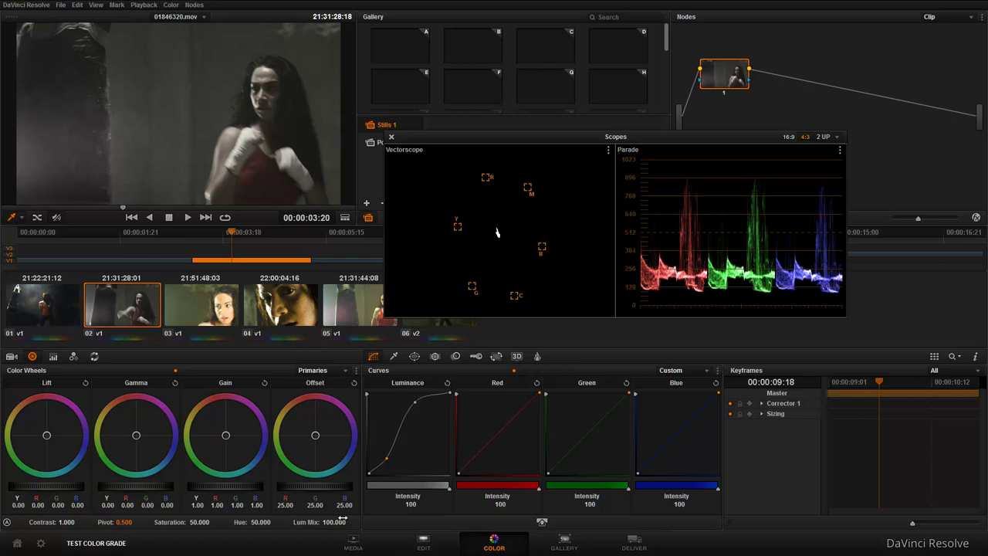
# Step: Show the primaries as bars and adjust Lum Mix, ending at 100.000
pyautogui.click(52, 356)
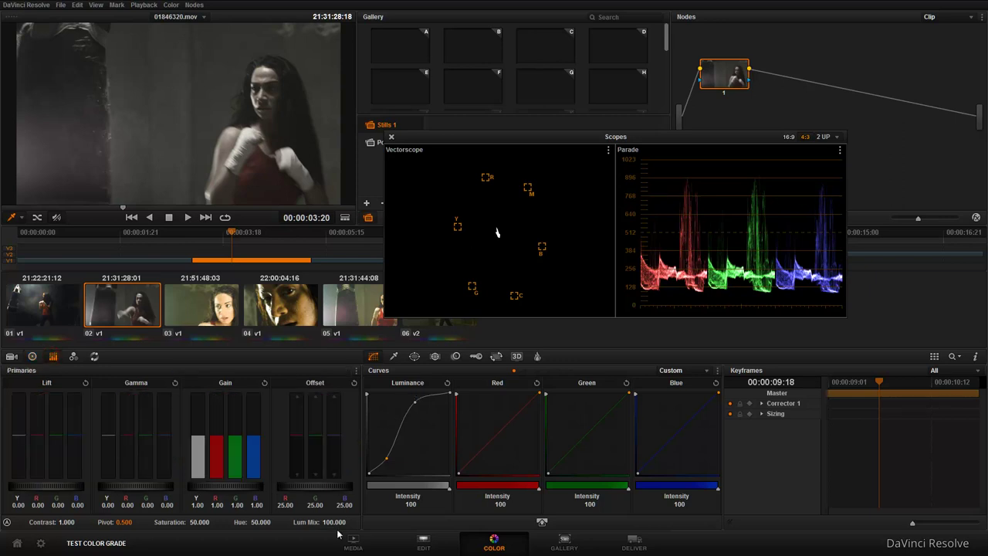
pyautogui.moveTo(338, 524)
pyautogui.mouseDown()
pyautogui.moveTo(309, 524)
pyautogui.moveTo(317, 522)
pyautogui.mouseUp()
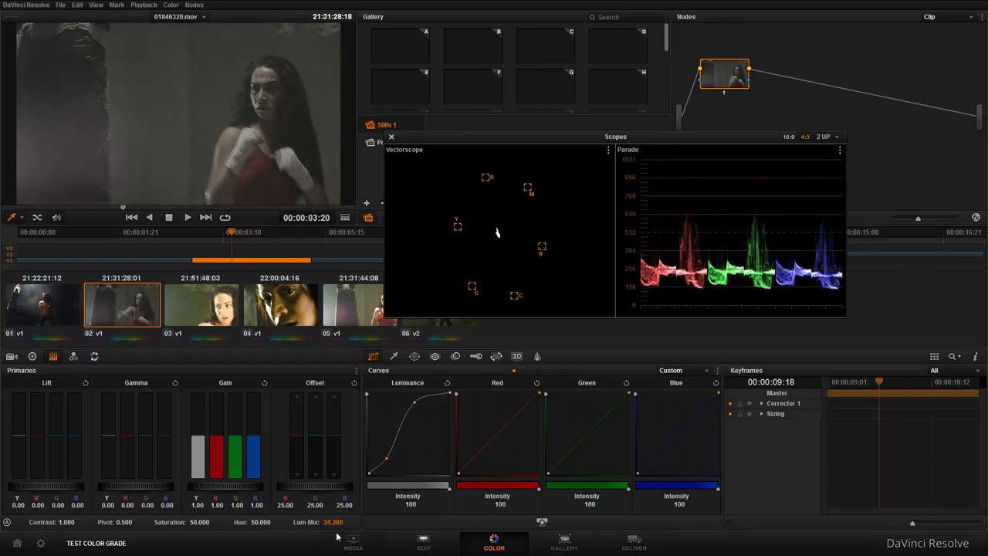
pyautogui.moveTo(334, 522)
pyautogui.mouseDown()
pyautogui.moveTo(348, 522)
pyautogui.moveTo(324, 523)
pyautogui.moveTo(745, 473)
pyautogui.mouseUp()
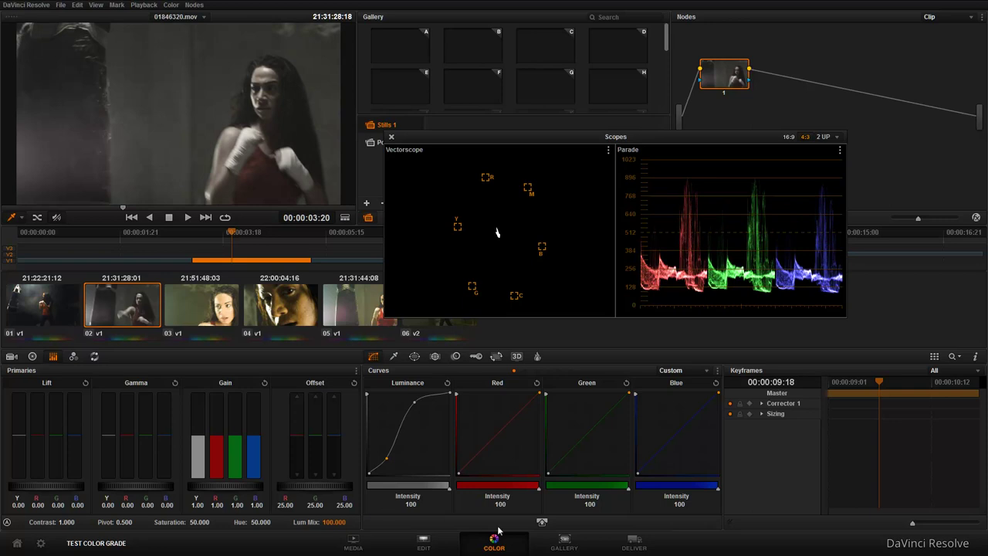
# Step: In the floating Curves window, reset the luminance curve to straight and dock it again
pyautogui.click(543, 523)
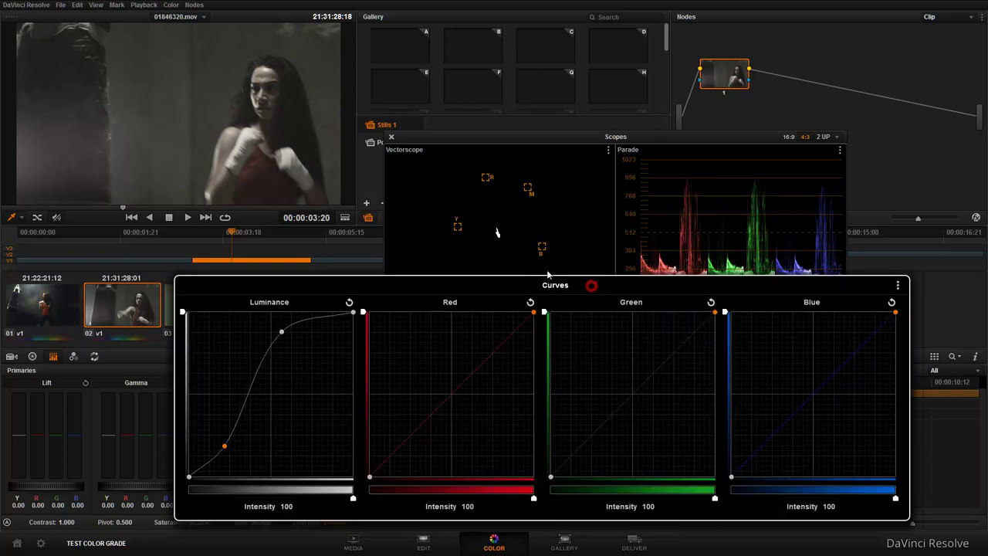
pyautogui.click(899, 286)
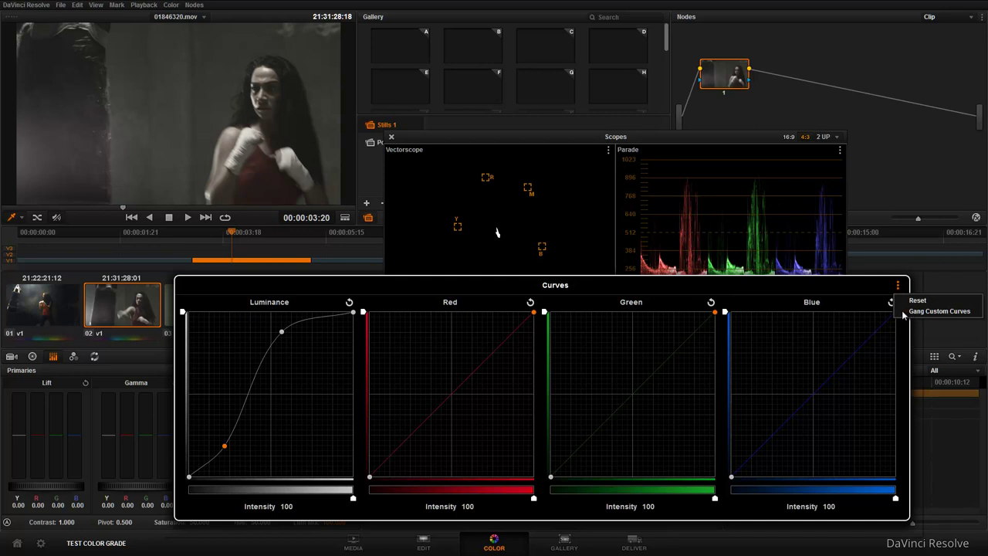
pyautogui.click(914, 301)
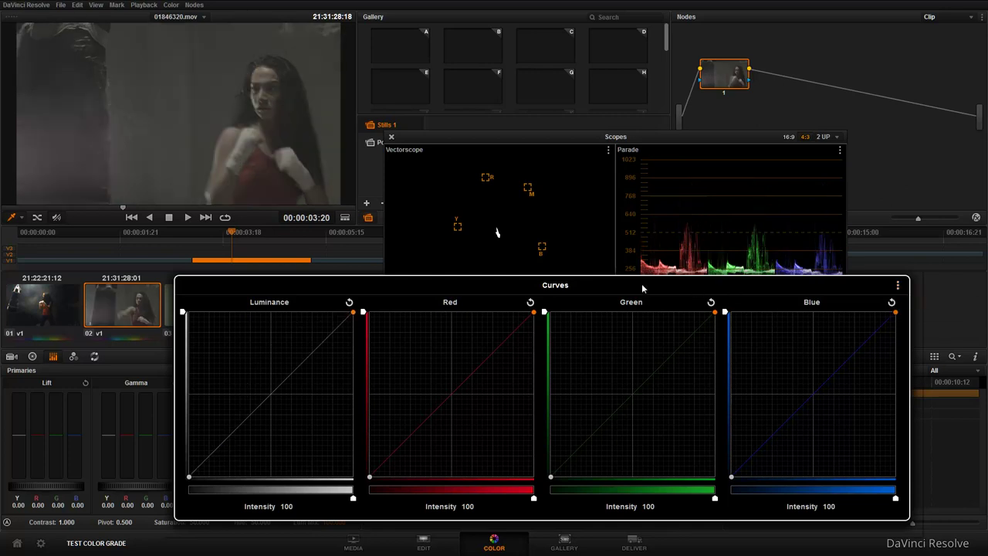
pyautogui.click(898, 286)
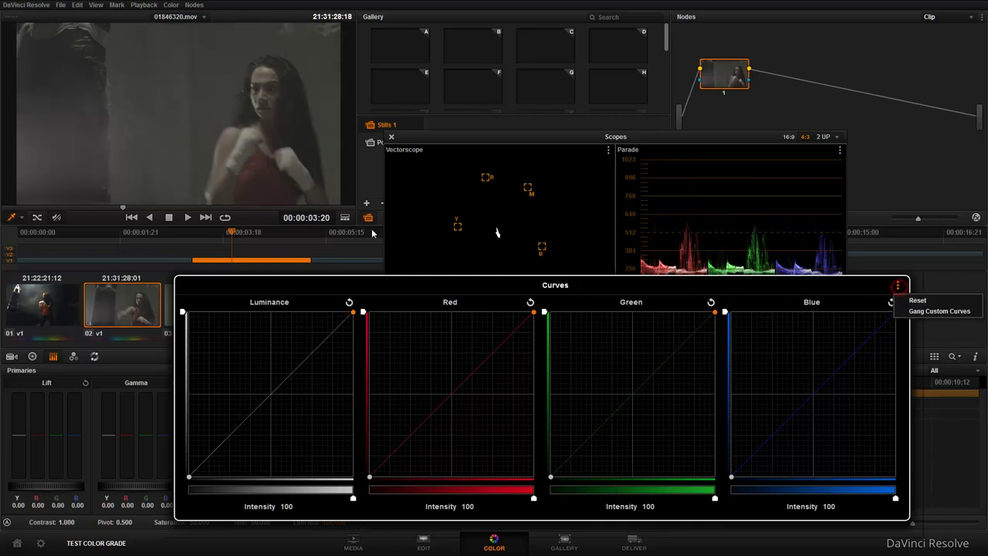
pyautogui.click(379, 188)
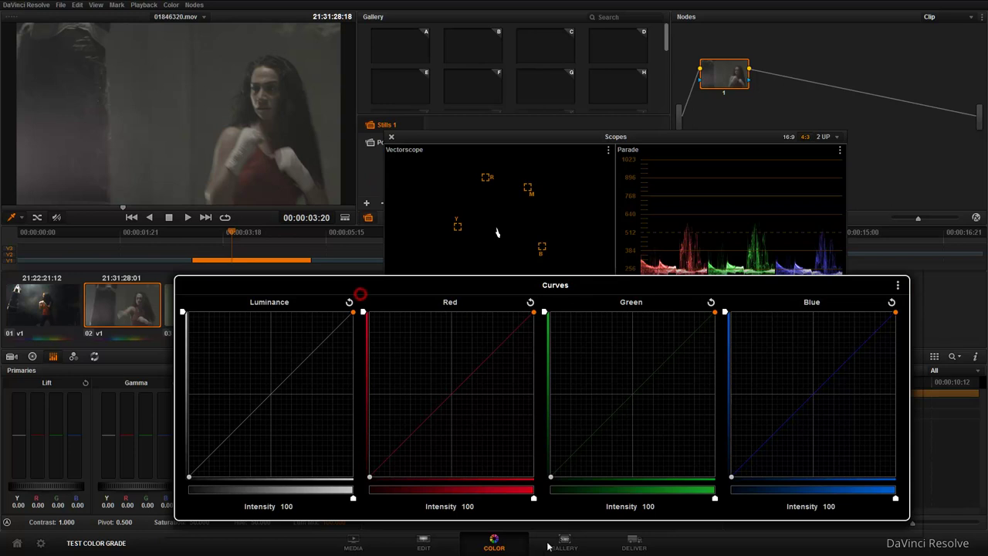
pyautogui.click(294, 288)
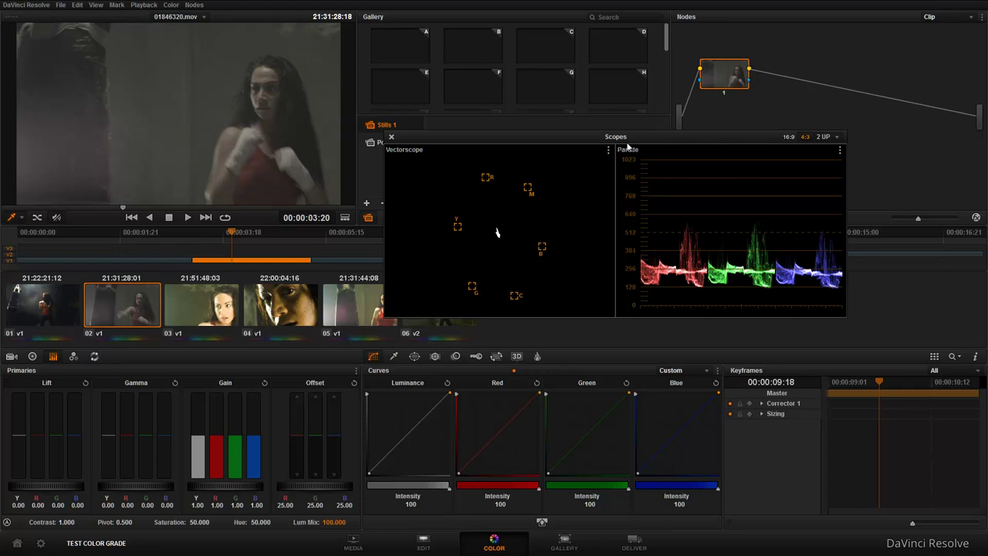
pyautogui.moveTo(628, 144); pyautogui.dragTo(658, 187)
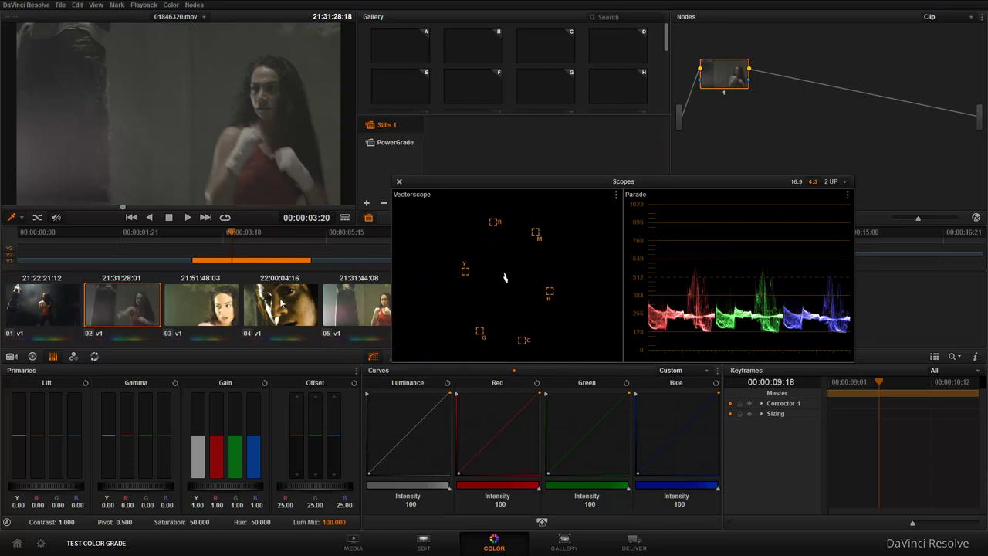
# Step: Show the clip's Camera Raw settings with decoding kept on Project settings
pyautogui.click(32, 357)
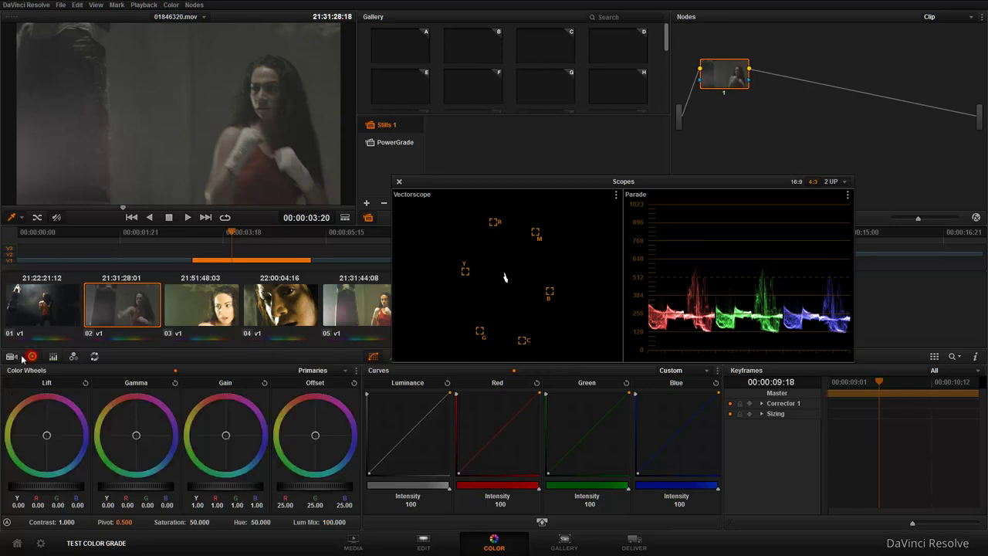
pyautogui.click(12, 357)
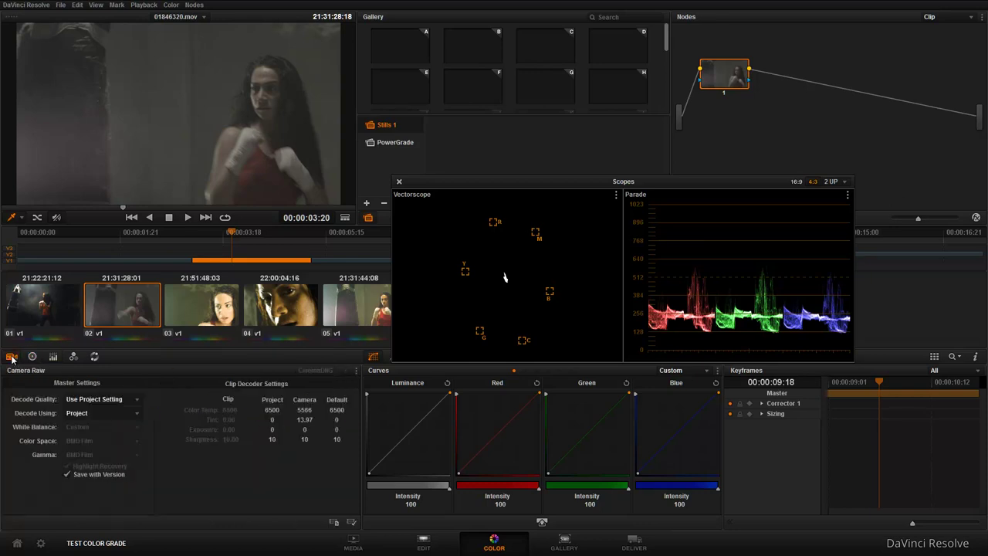
pyautogui.click(102, 413)
pyautogui.click(158, 411)
# Step: In Project Settings Camera Raw, review ARRI Alexa with decoding left on camera metadata
pyautogui.click(40, 544)
pyautogui.click(350, 173)
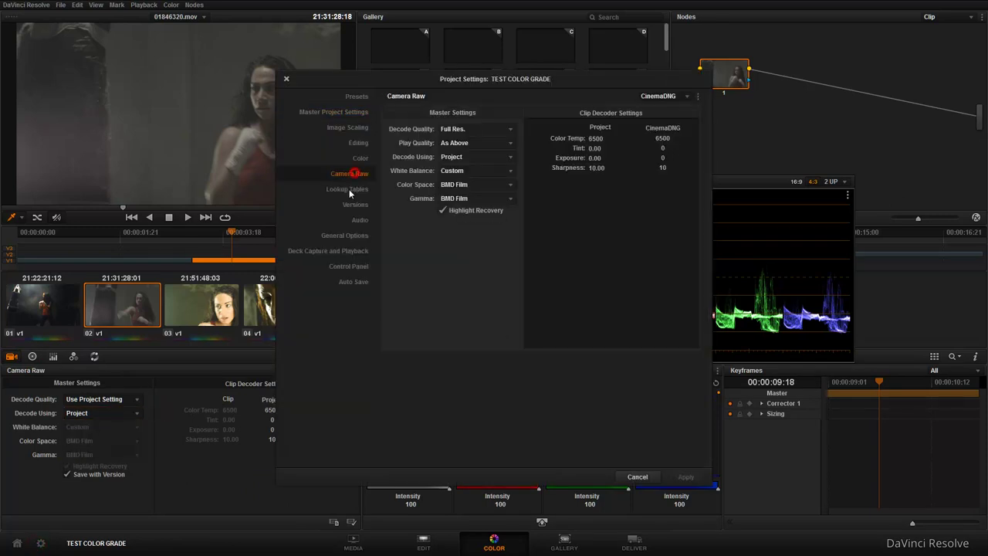
pyautogui.click(471, 187)
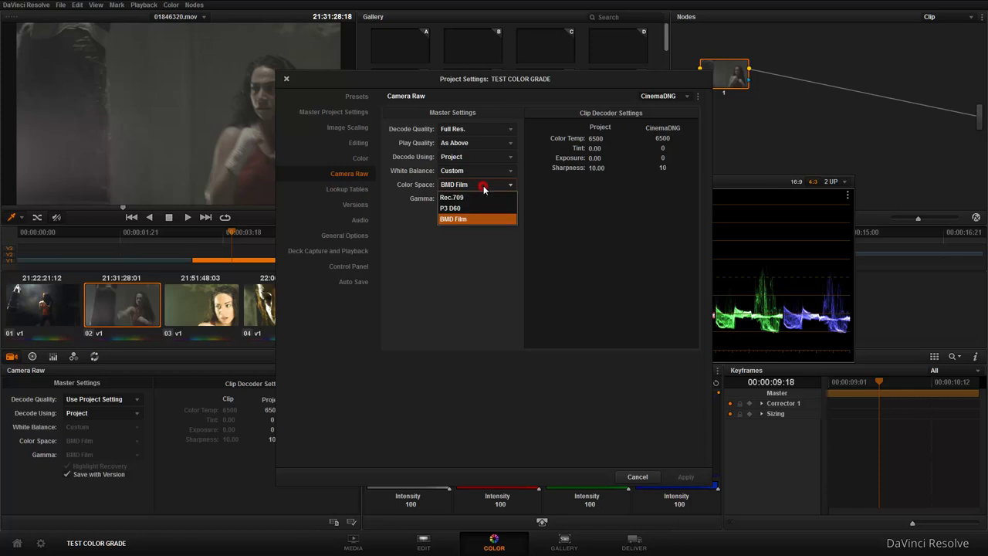
pyautogui.click(672, 98)
pyautogui.click(671, 111)
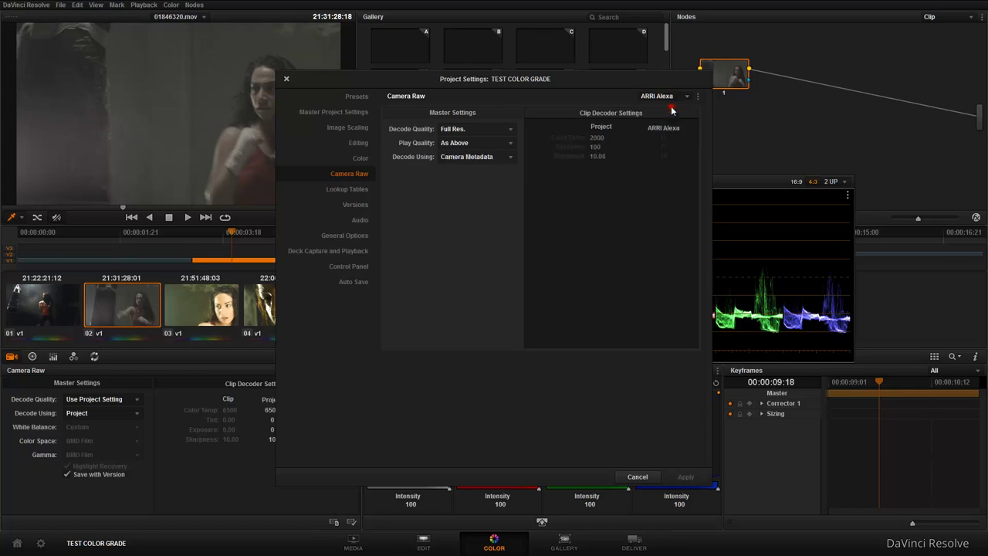
pyautogui.click(486, 152)
pyautogui.click(391, 211)
# Step: Review RED raw settings, keeping camera metadata decoding and Camera timecode source
pyautogui.click(676, 99)
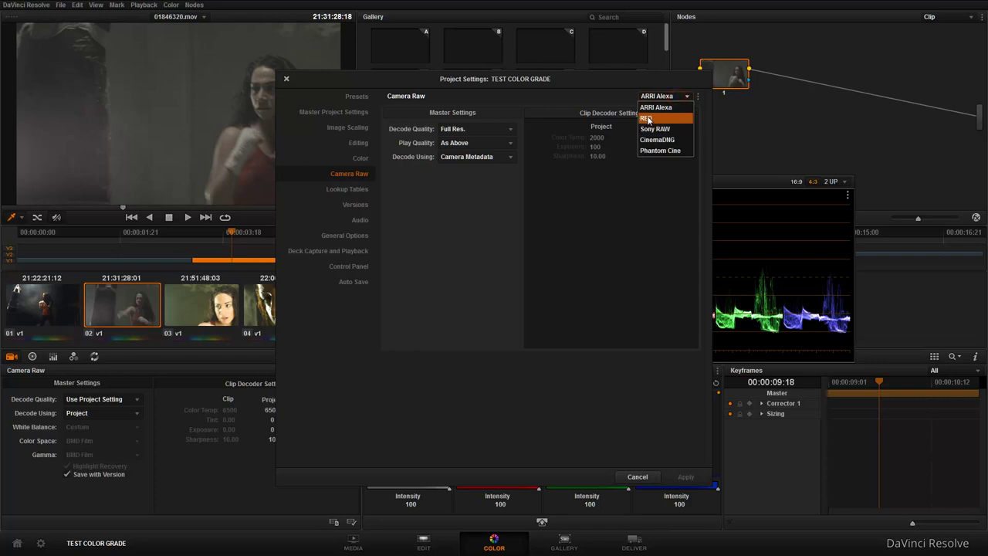
pyautogui.click(650, 119)
pyautogui.click(478, 184)
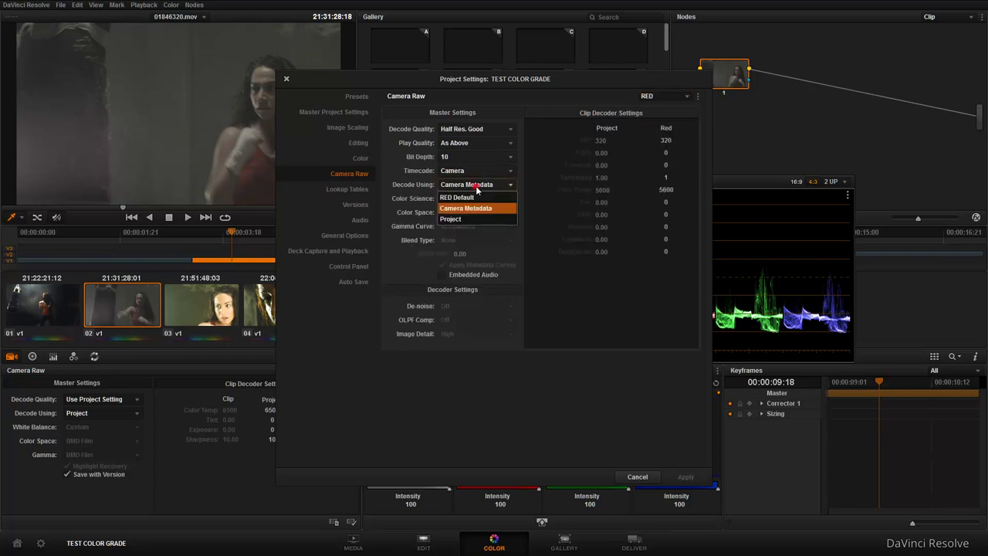
pyautogui.click(415, 168)
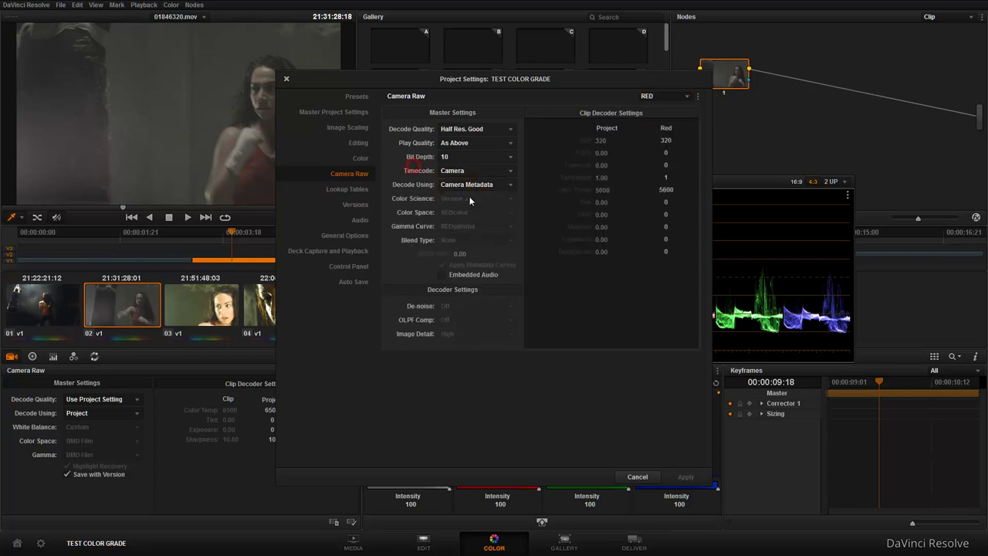
pyautogui.click(473, 171)
pyautogui.click(406, 169)
pyautogui.click(480, 184)
pyautogui.click(399, 170)
# Step: Reselect CinemaDNG and cancel Project Settings without applying changes
pyautogui.click(660, 95)
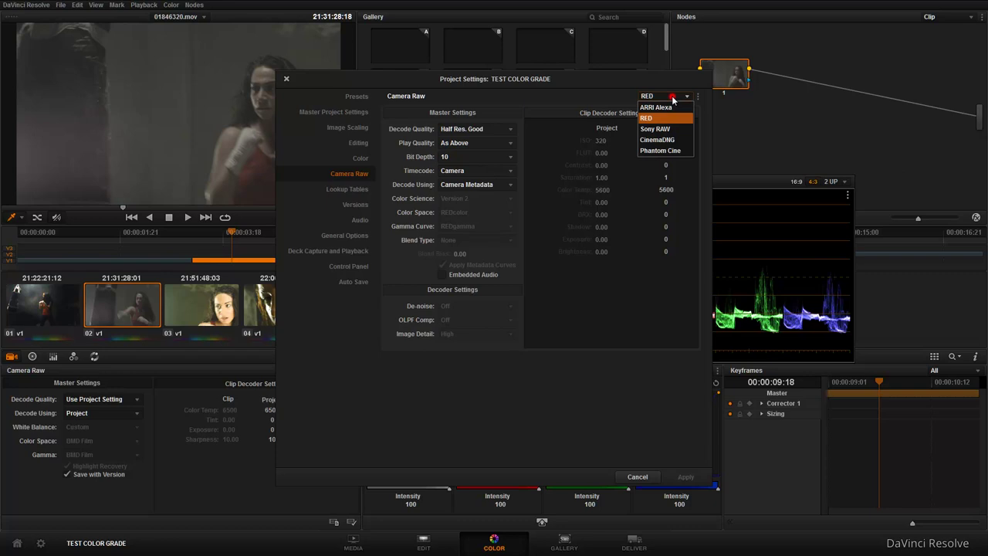
pyautogui.click(657, 141)
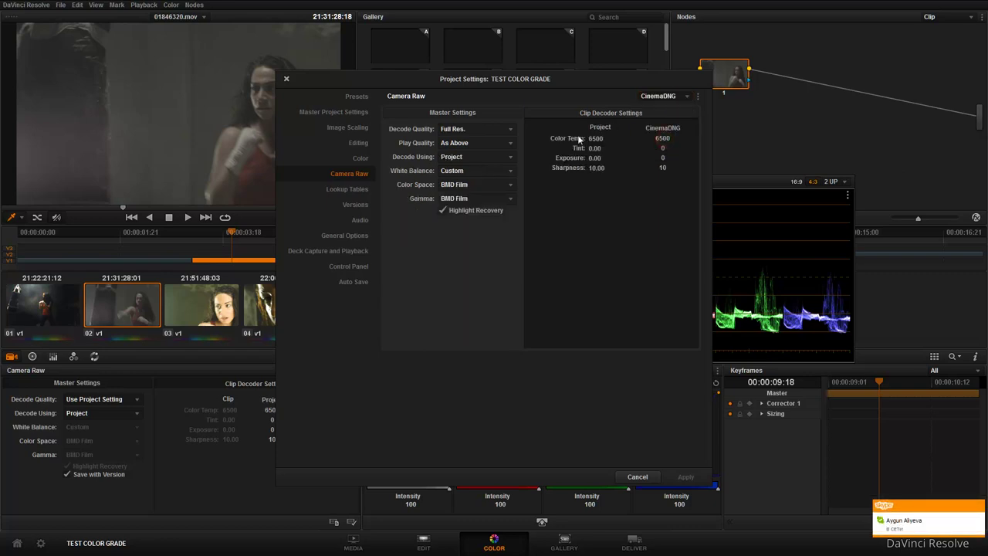
pyautogui.click(641, 478)
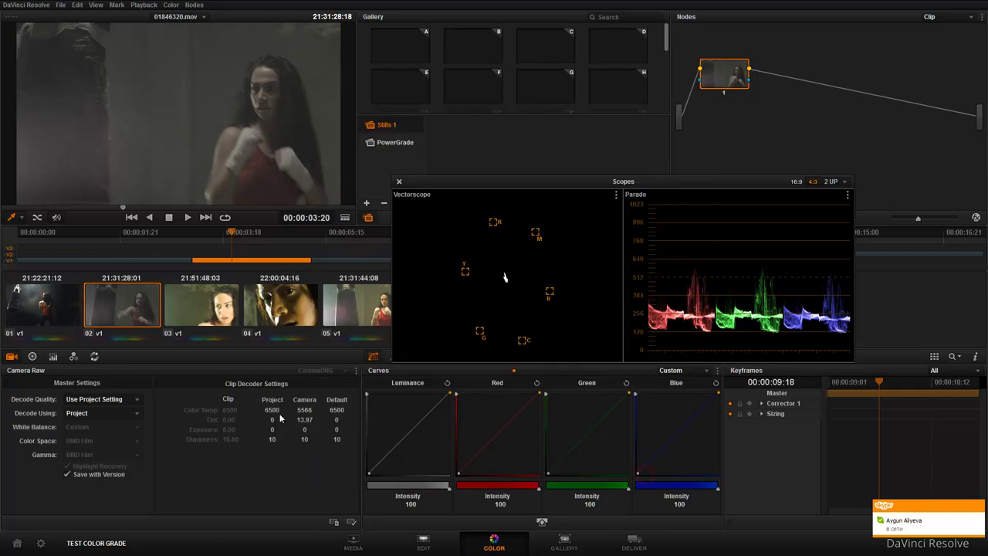
pyautogui.moveTo(560, 182)
pyautogui.mouseDown()
pyautogui.moveTo(616, 92)
pyautogui.moveTo(562, 186)
pyautogui.moveTo(593, 148)
pyautogui.moveTo(585, 171)
pyautogui.mouseUp()
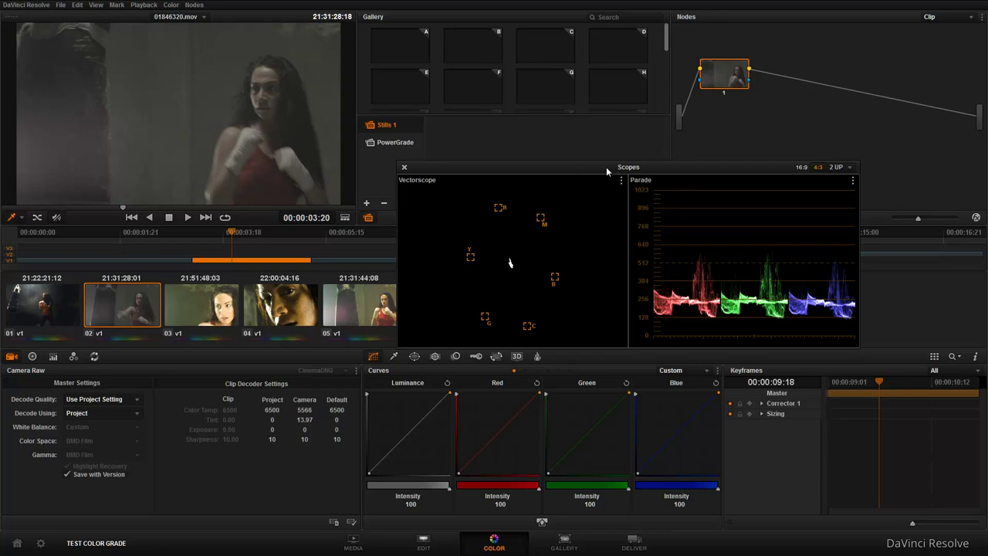
pyautogui.moveTo(607, 171); pyautogui.dragTo(626, 167)
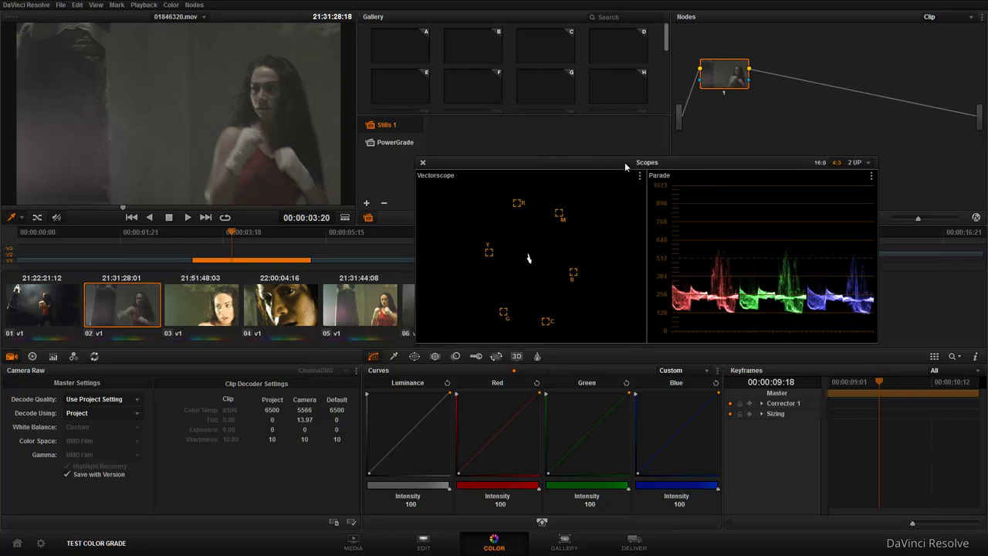